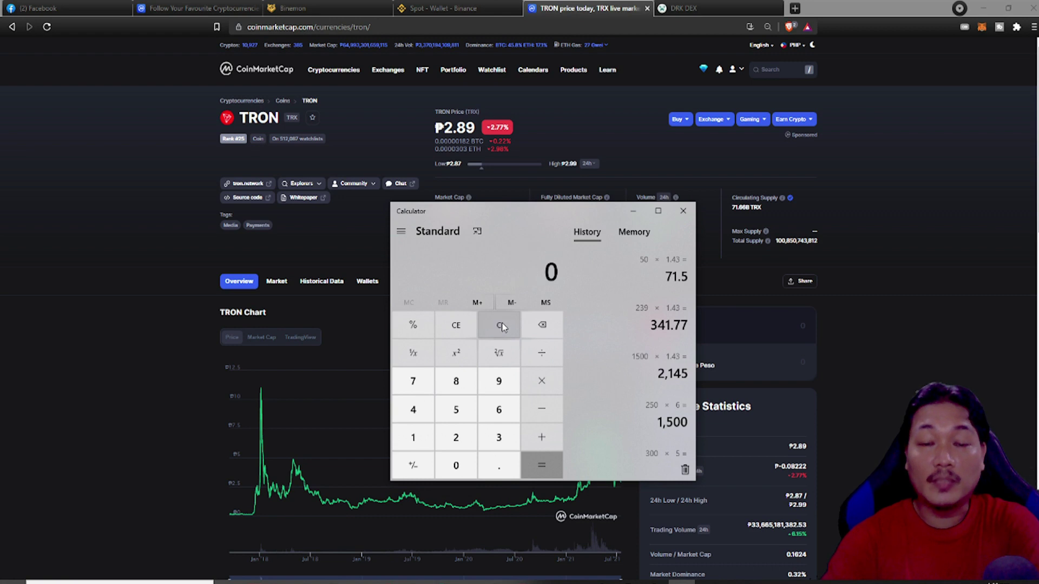
Step: Calculate 55 × 2.89 in the calculator to get the peso cost of 55 TRX
left_click_drag(533, 210, 518, 254)
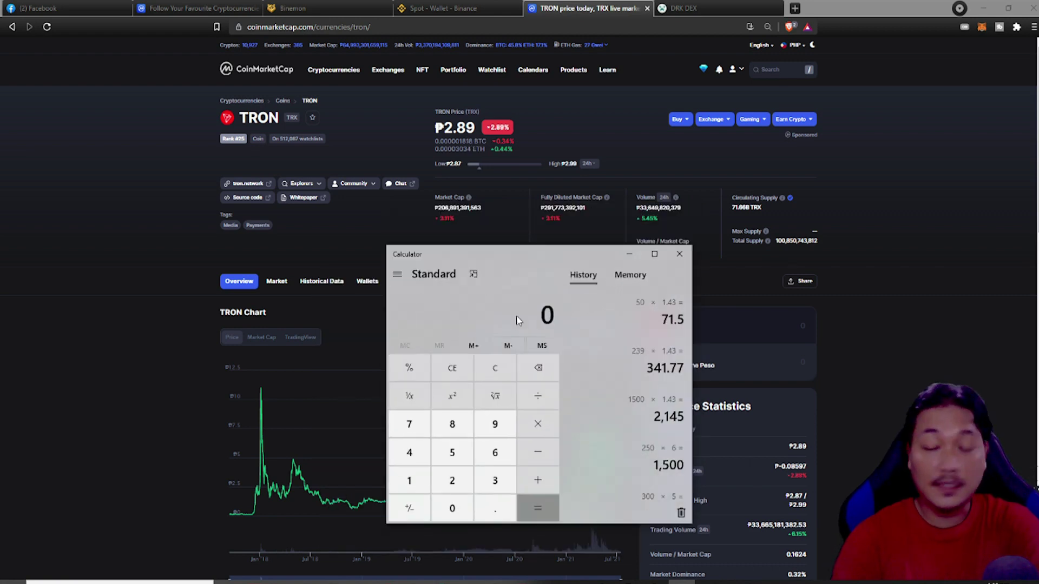
type("55")
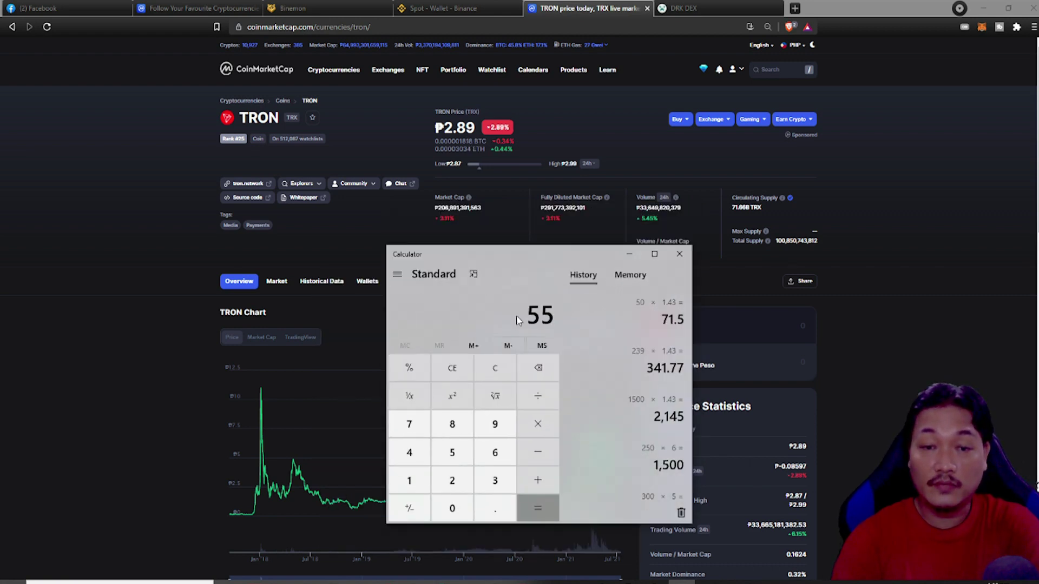
type(" × 2.89")
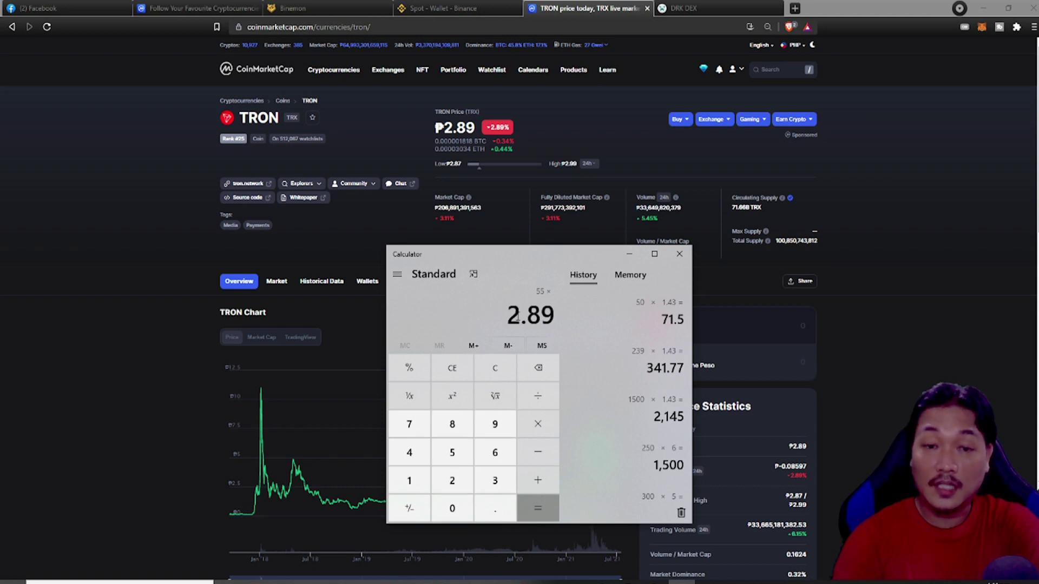
key("Return")
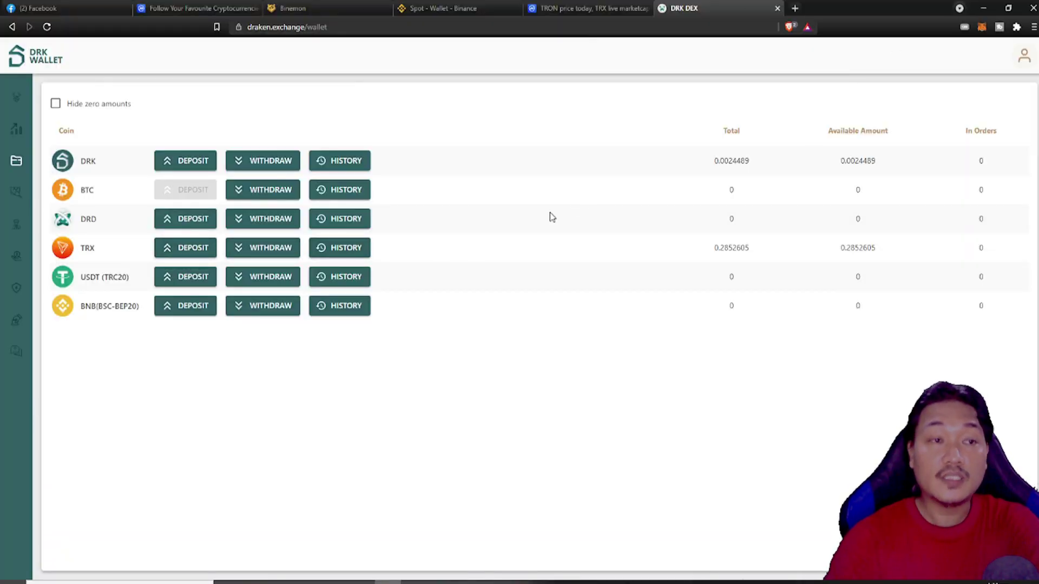
Step: Switch to Binance and open the classic spot trading page for the TRX/USDT pair
left_click(448, 5)
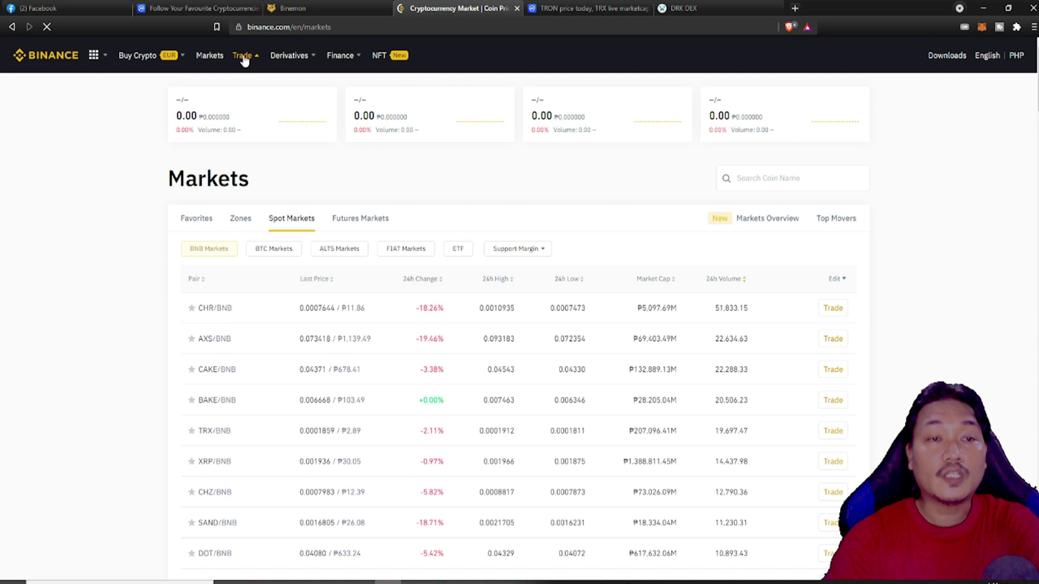
mouse_move(264, 60)
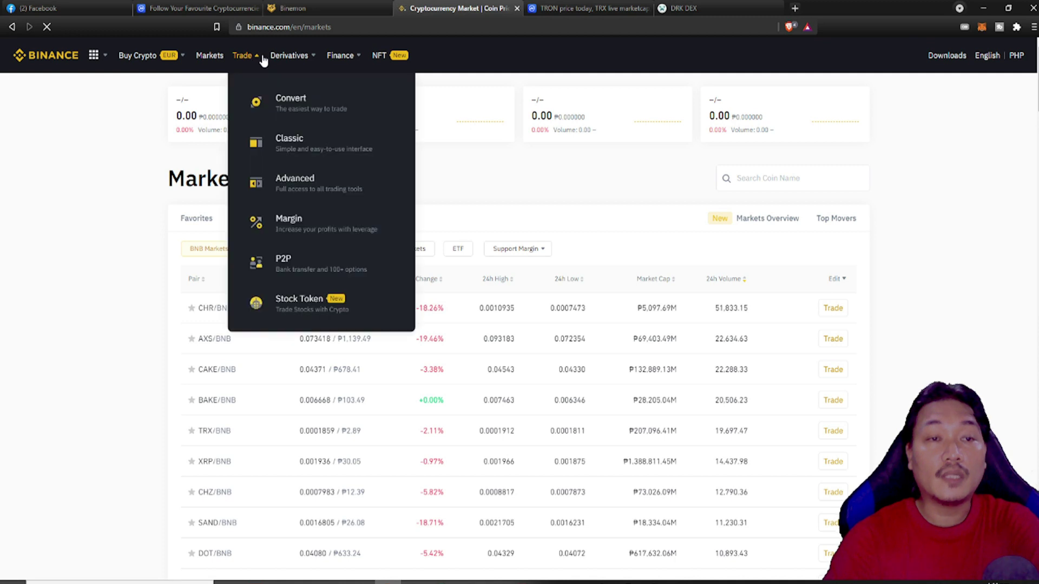
left_click(287, 150)
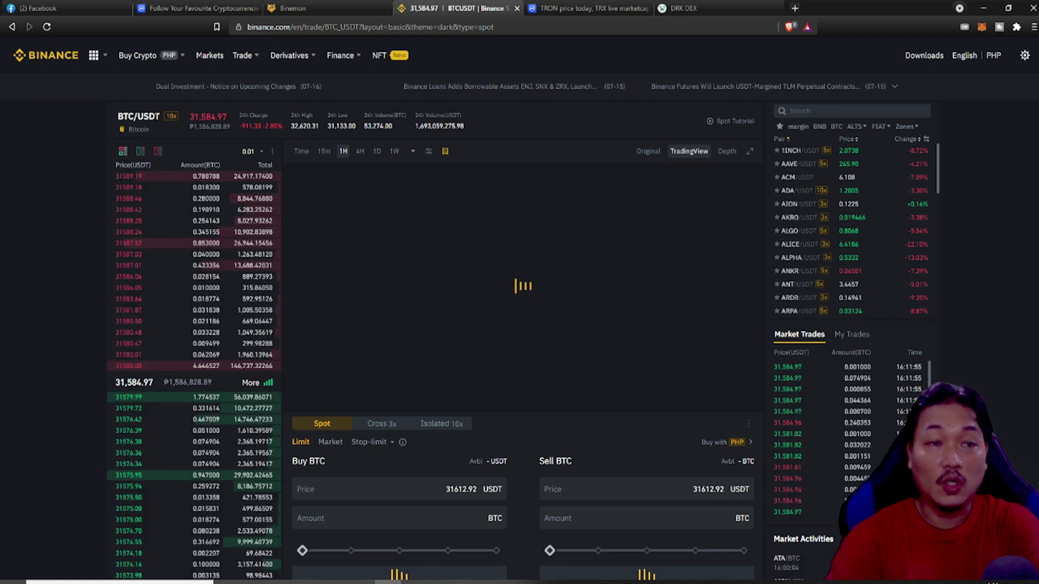
left_click(817, 110)
type("trx")
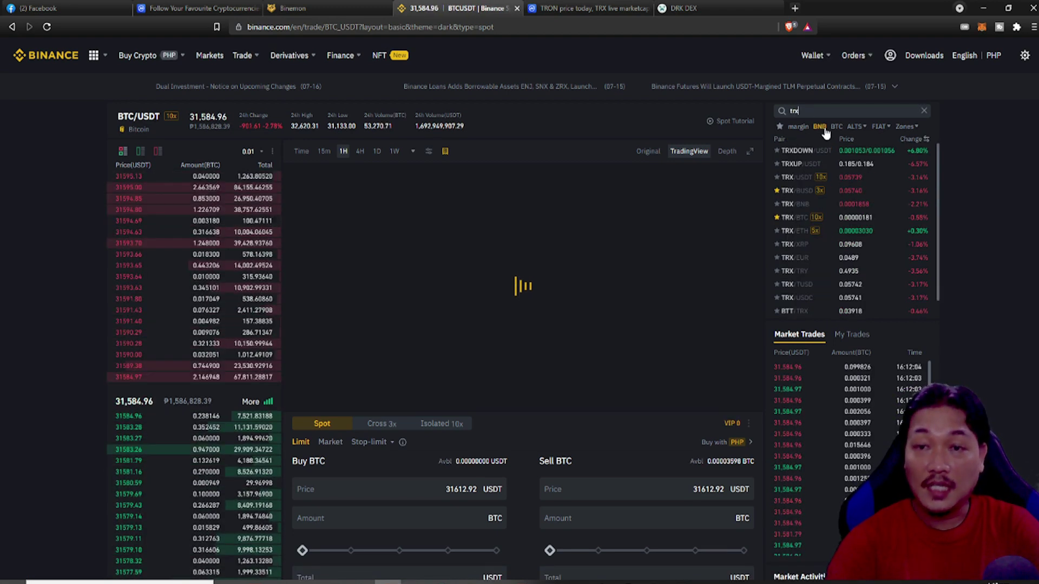
left_click(799, 179)
scroll(541, 325, "down", 1)
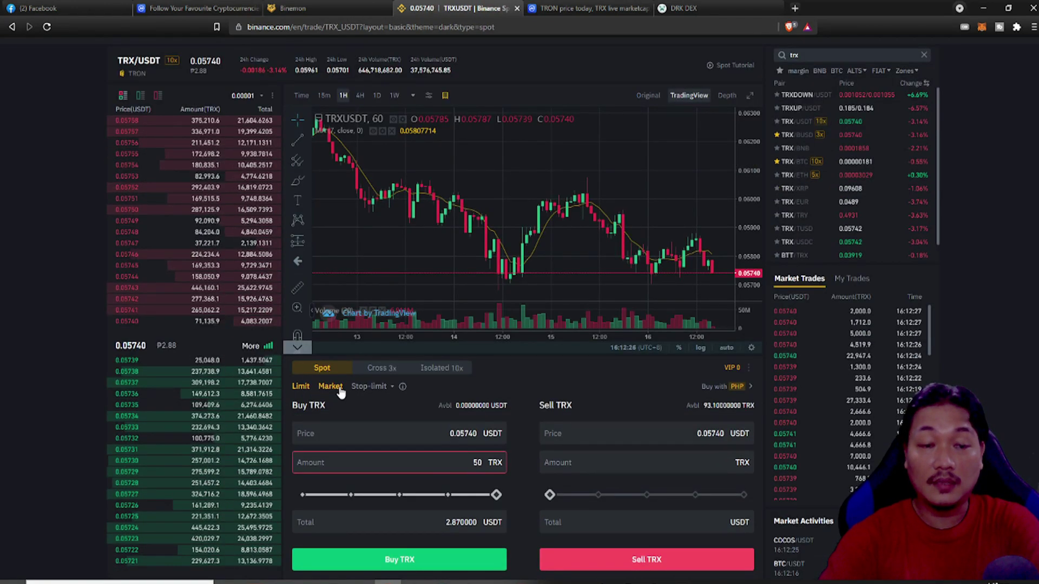
Step: Fill in a market buy order for TRX with a total of 2.98 USDT
left_click(330, 442)
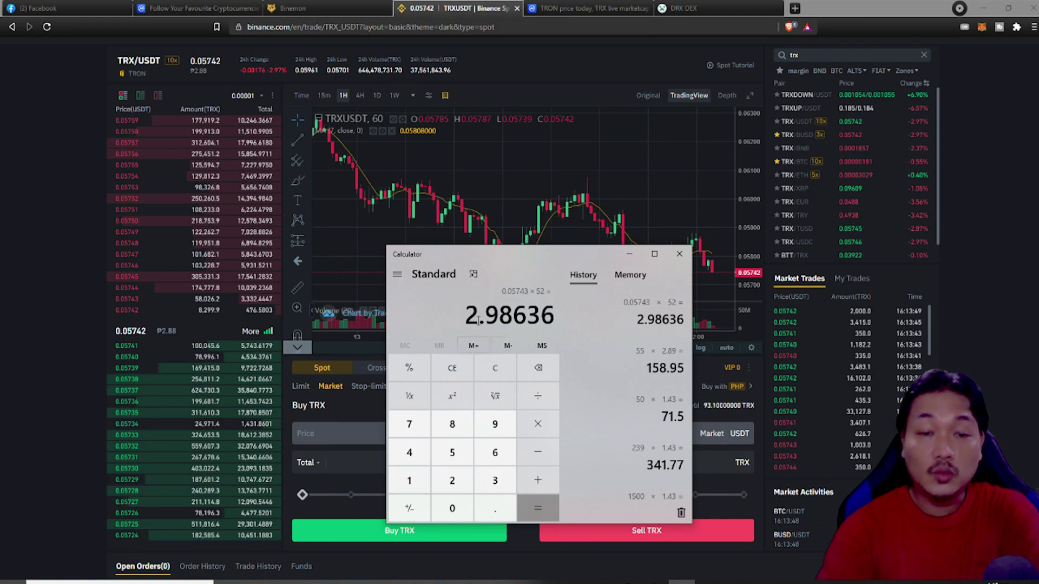
left_click(365, 472)
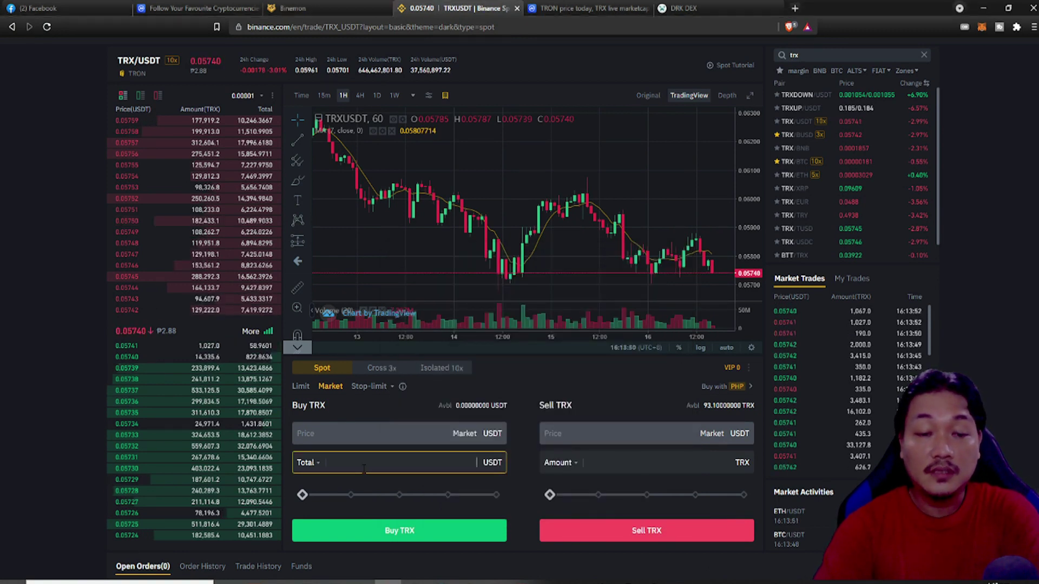
type("2.98")
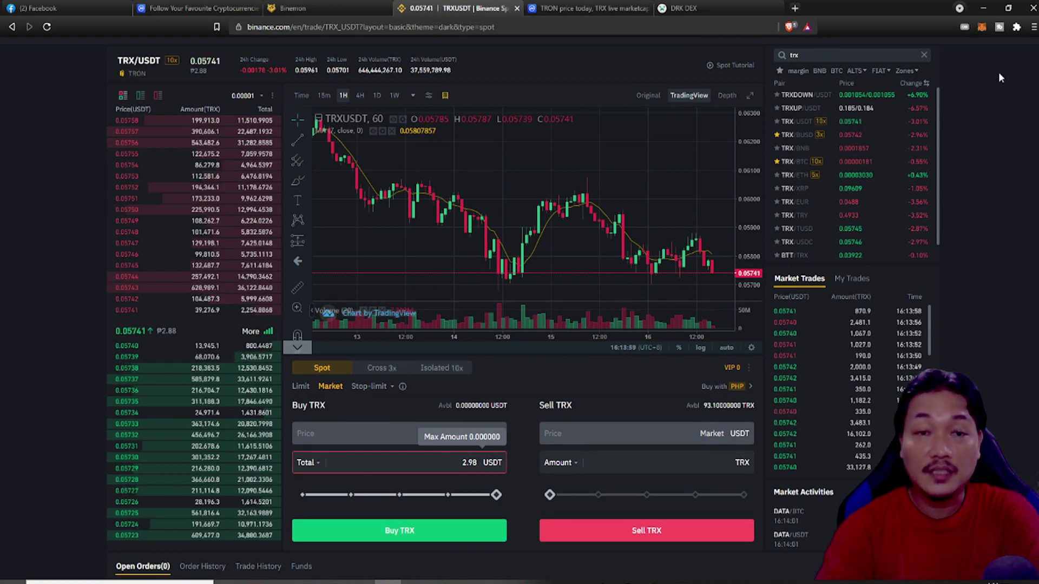
Step: Open the Fiat and Spot wallet and bring the coin list with TRX into view
scroll(1022, 255, "up", 1)
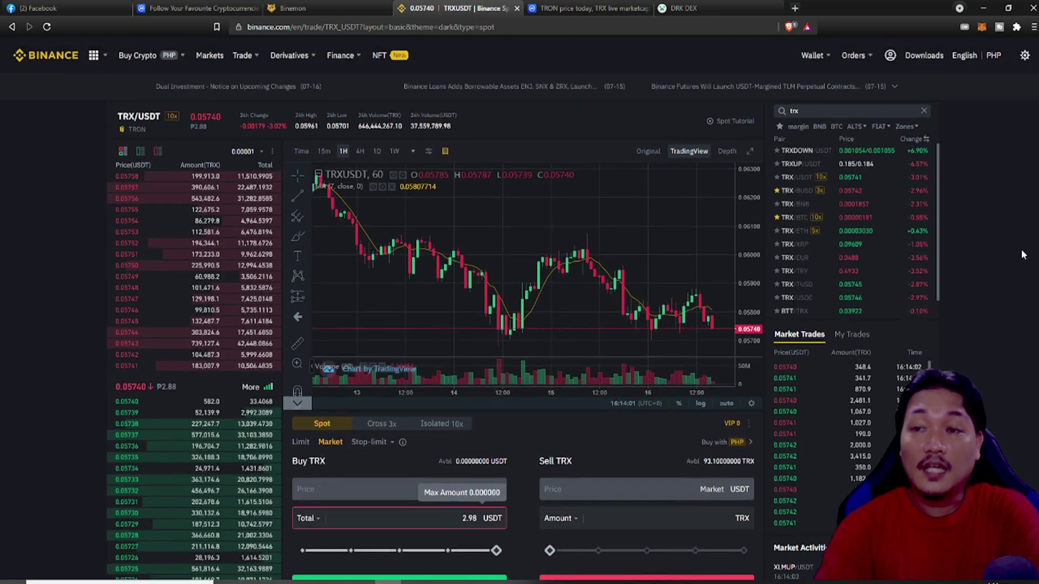
mouse_move(826, 57)
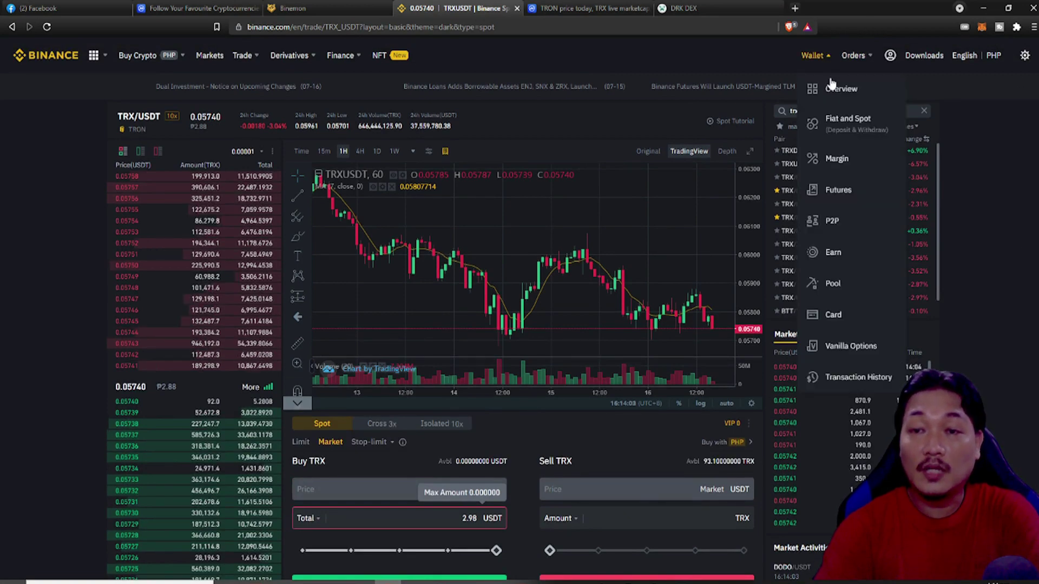
left_click(833, 129)
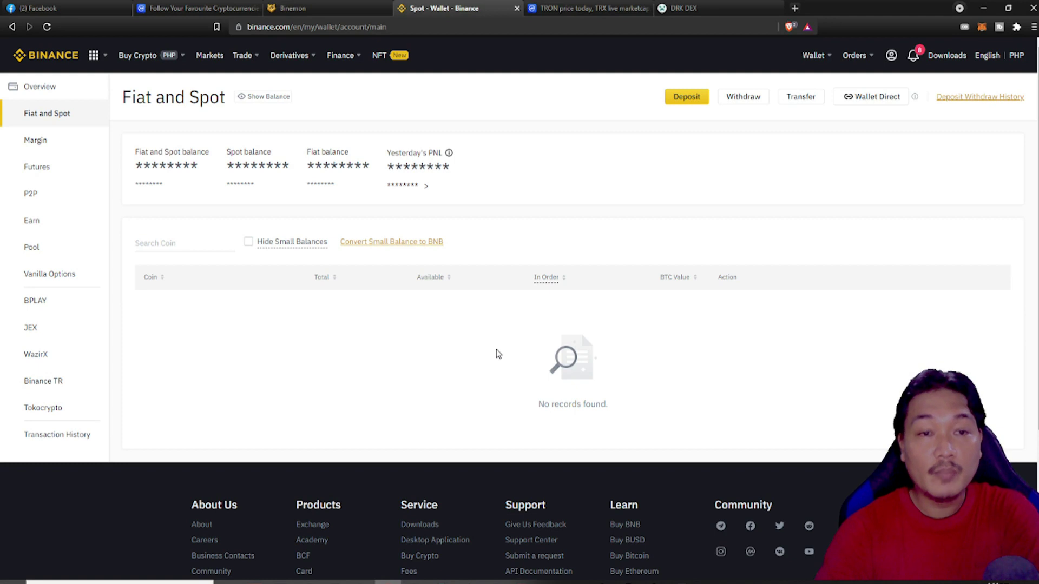
scroll(442, 372, "down", 1)
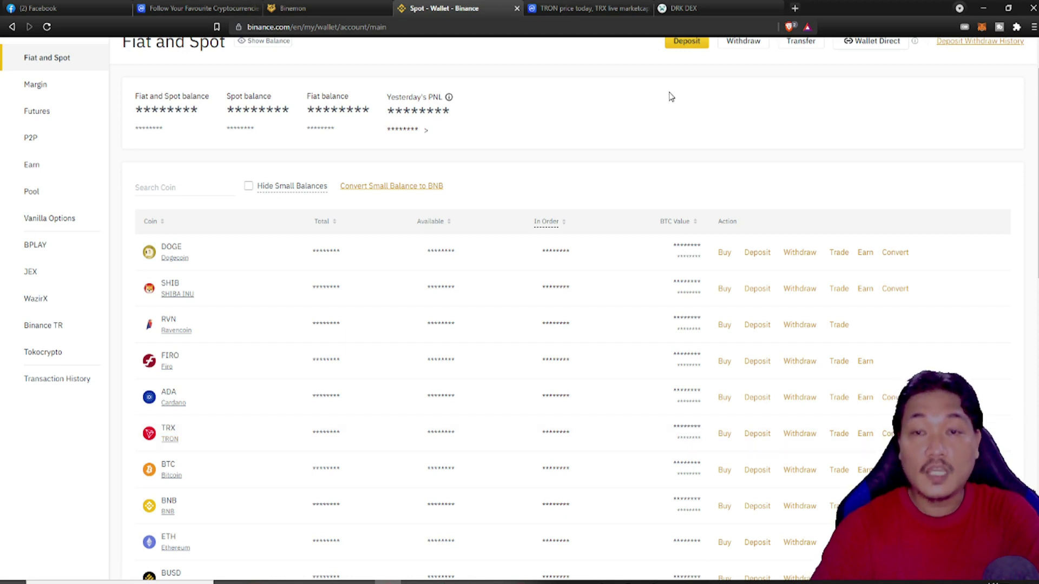
Step: Switch to the DRK wallet, copy the TRX deposit address, and close the deposit dialog after checking the minimum deposit
left_click(709, 3)
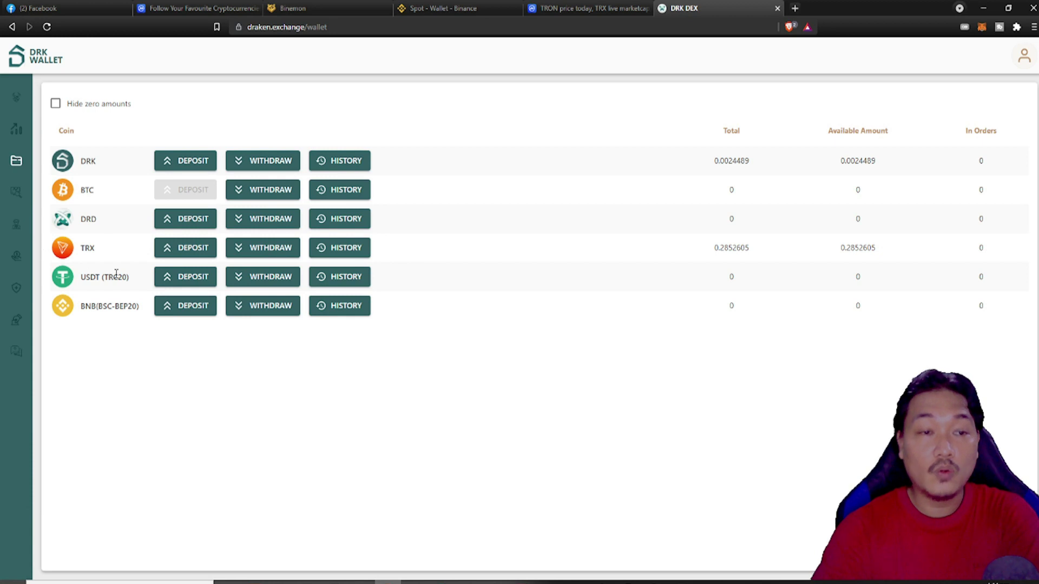
left_click(199, 252)
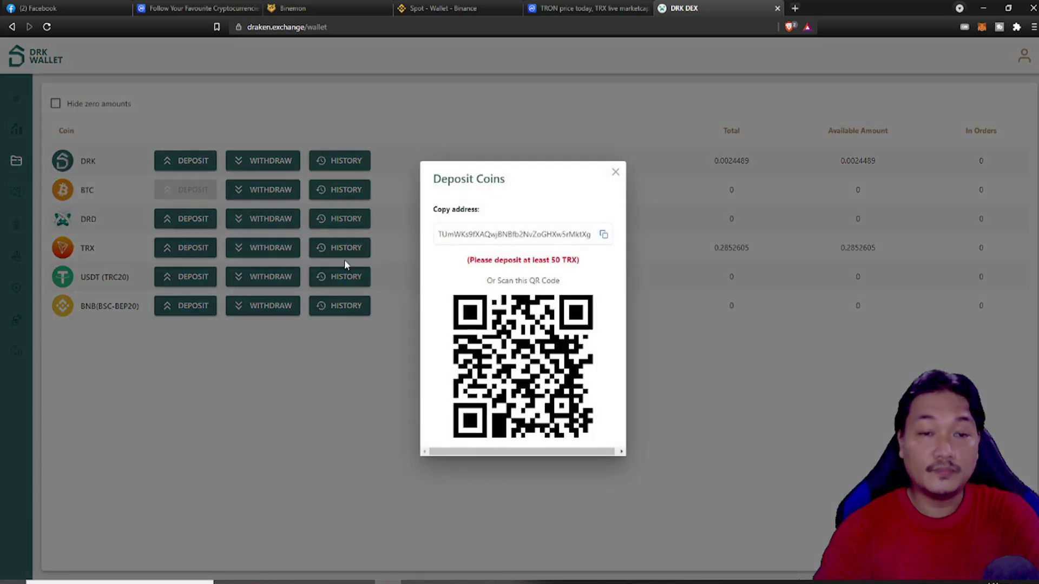
left_click(603, 236)
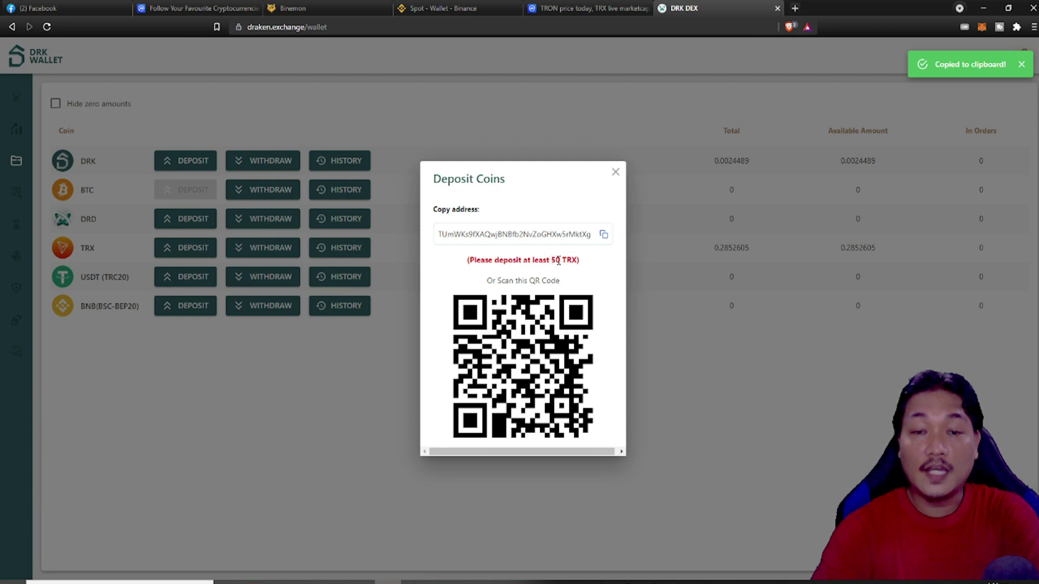
left_click_drag(550, 260, 577, 258)
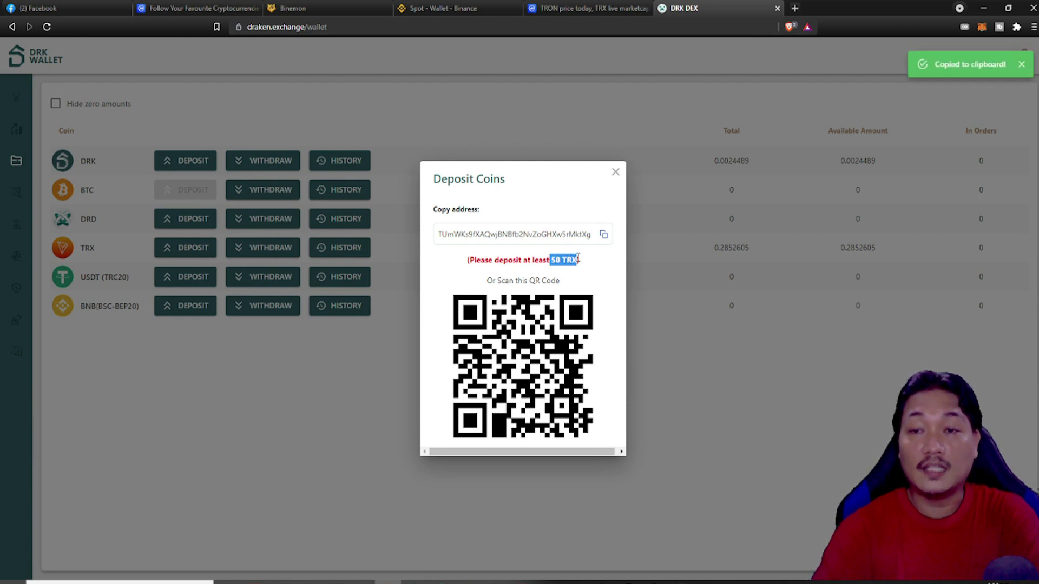
left_click(616, 174)
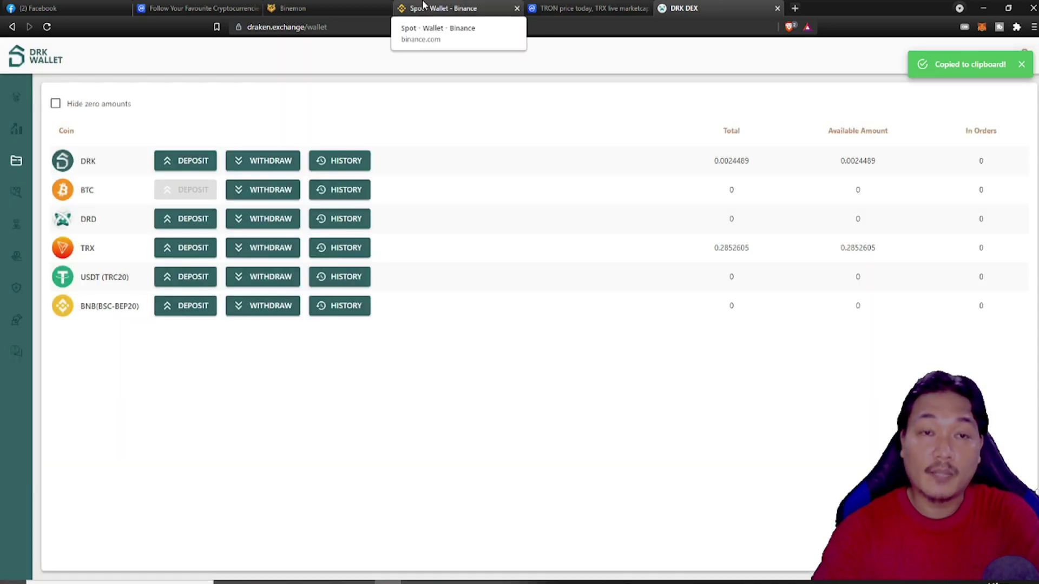
Step: Fill the Binance TRX withdrawal form with the copied deposit address and the TRC20 Tron network
left_click(424, 6)
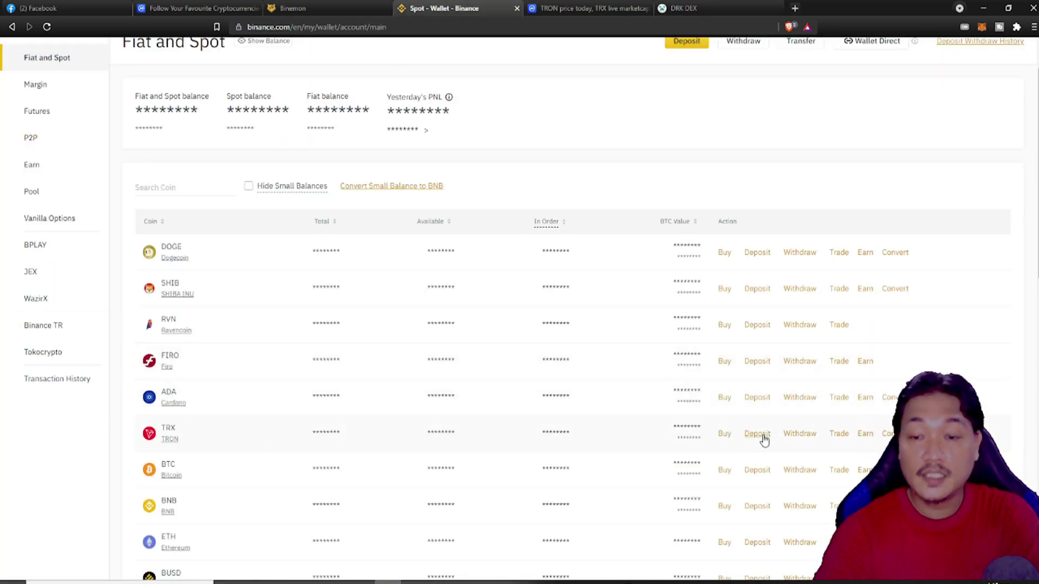
left_click(799, 435)
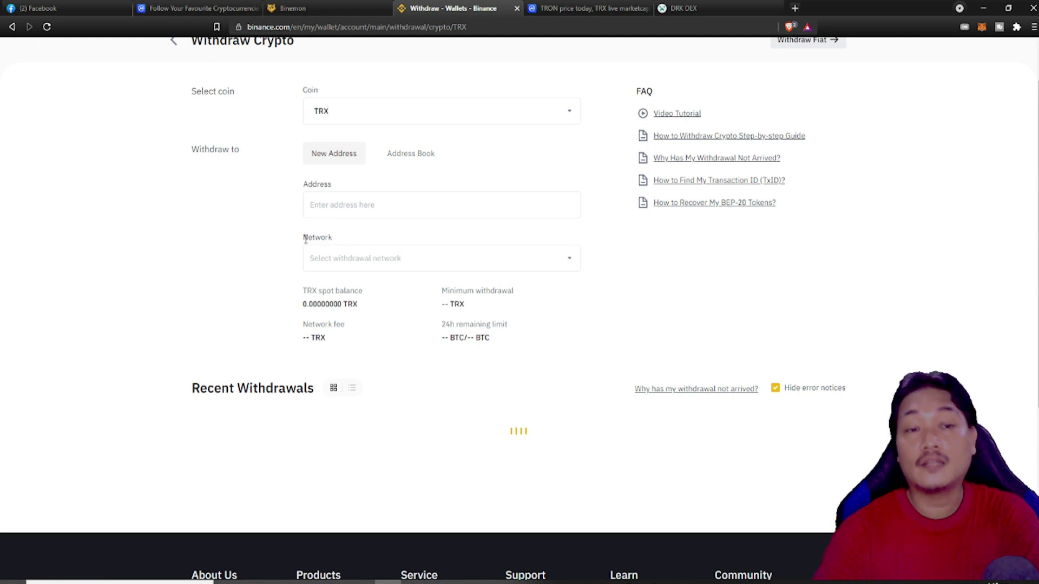
left_click(318, 205)
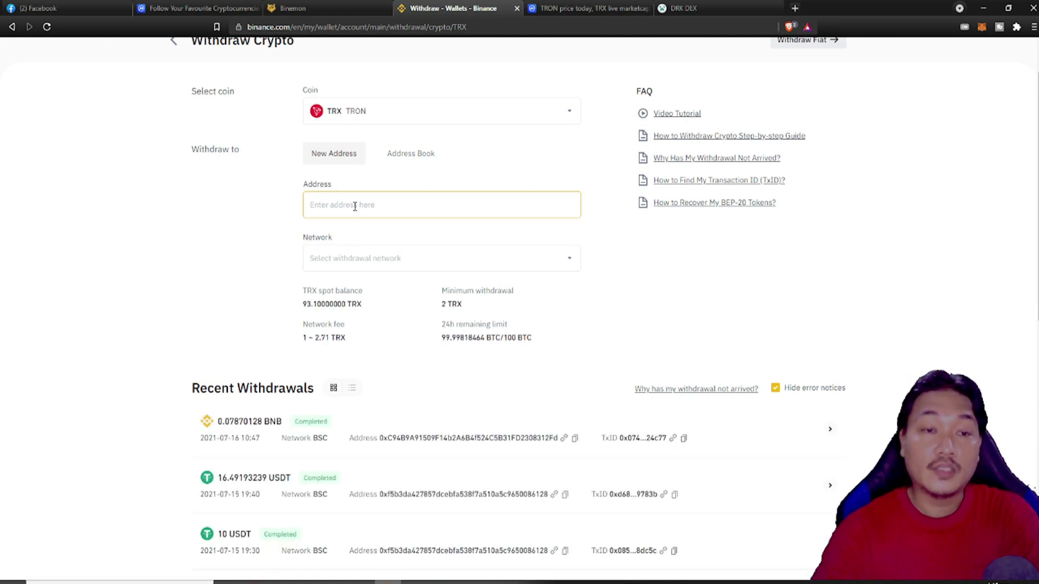
right_click(323, 206)
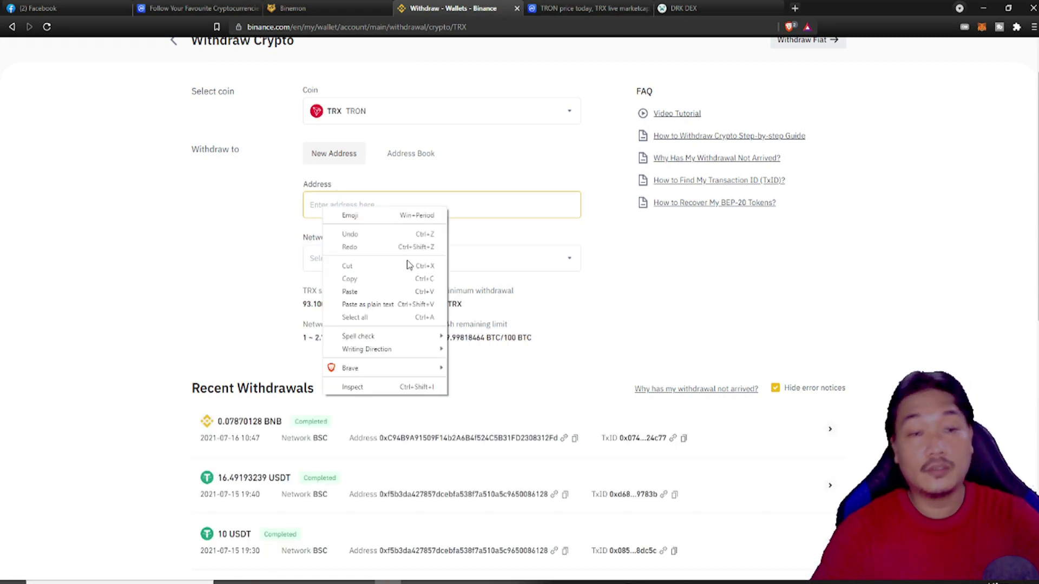
left_click(350, 292)
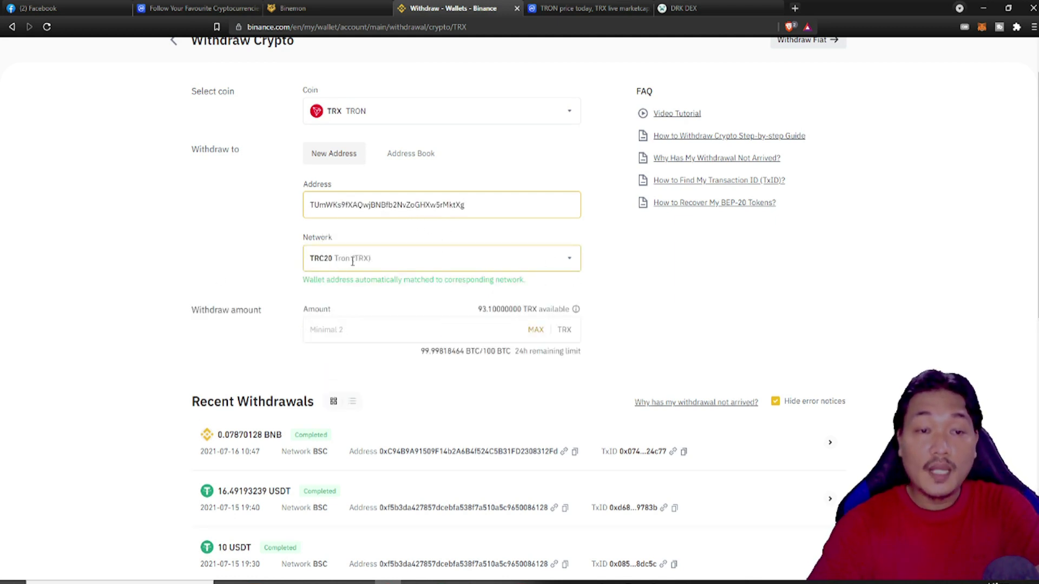
left_click(426, 265)
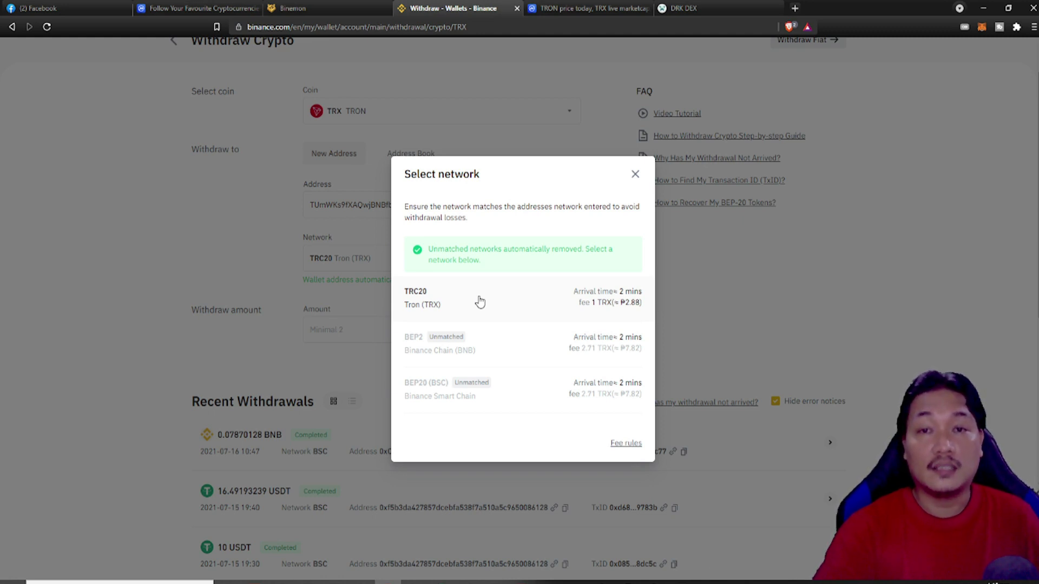
left_click(479, 302)
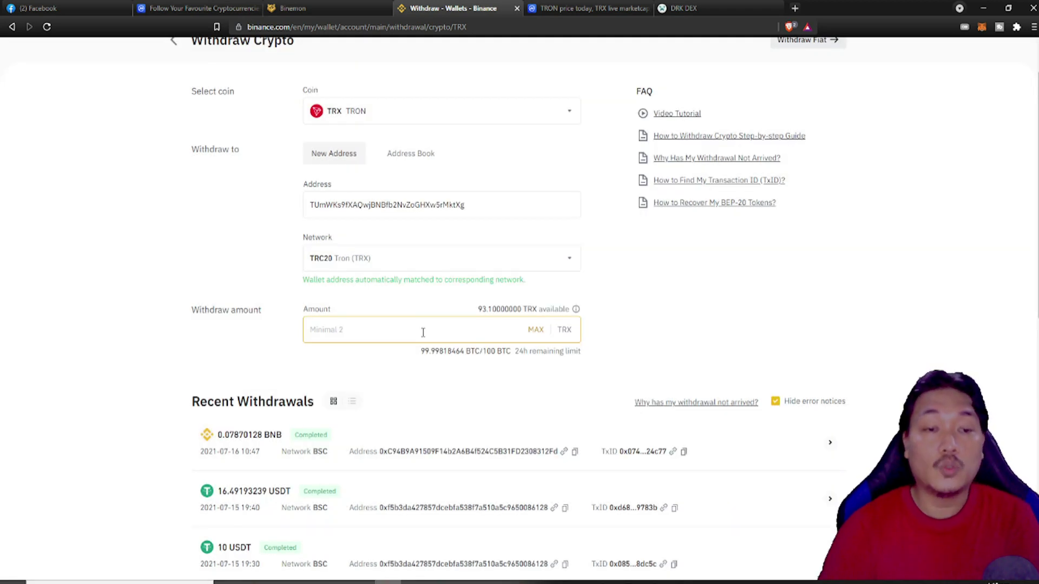
Step: Set the TRX withdrawal amount to 51, allowing for the network fee
type("52")
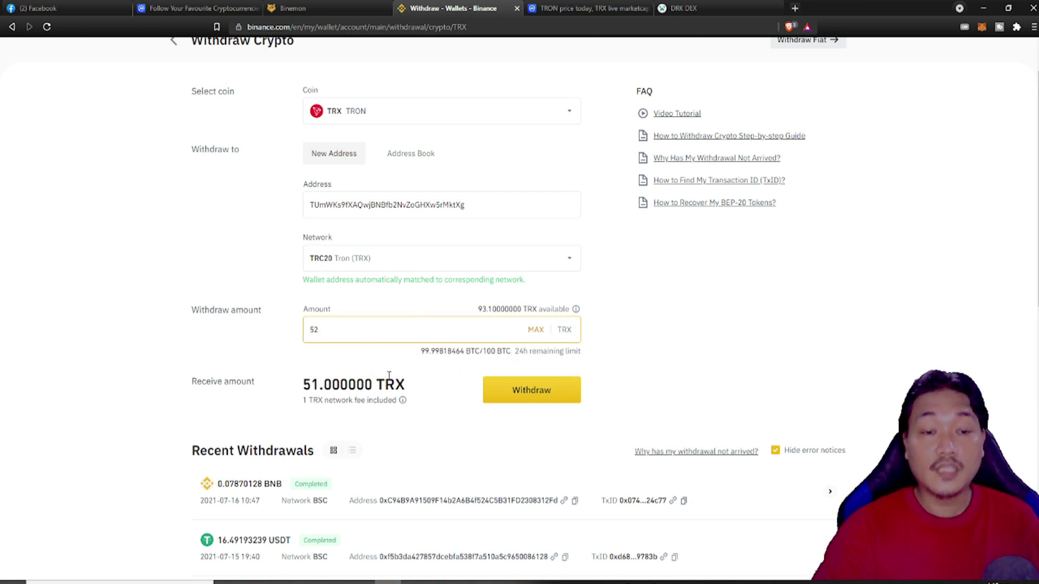
left_click_drag(304, 400, 394, 401)
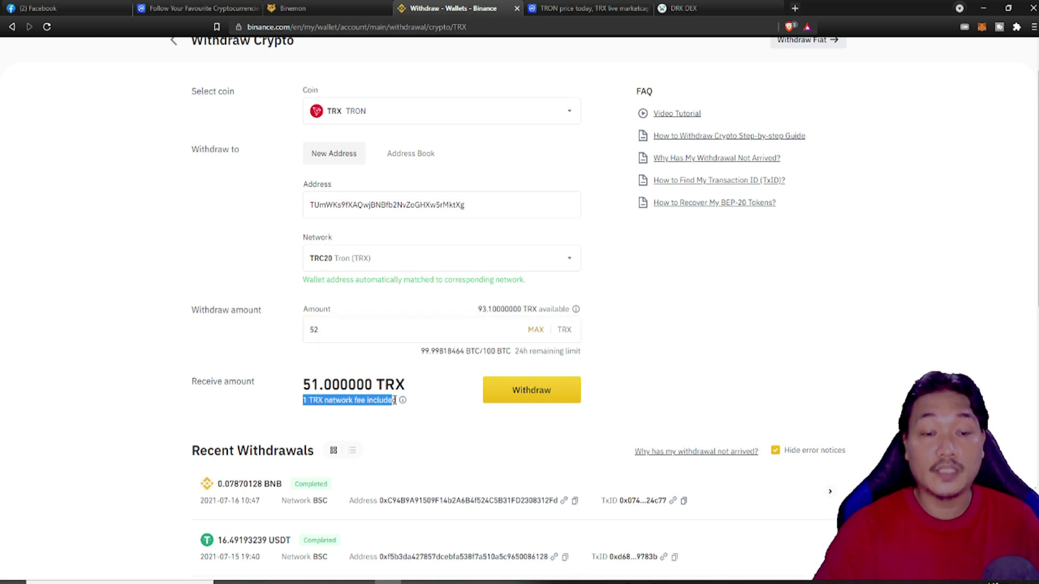
left_click(322, 332)
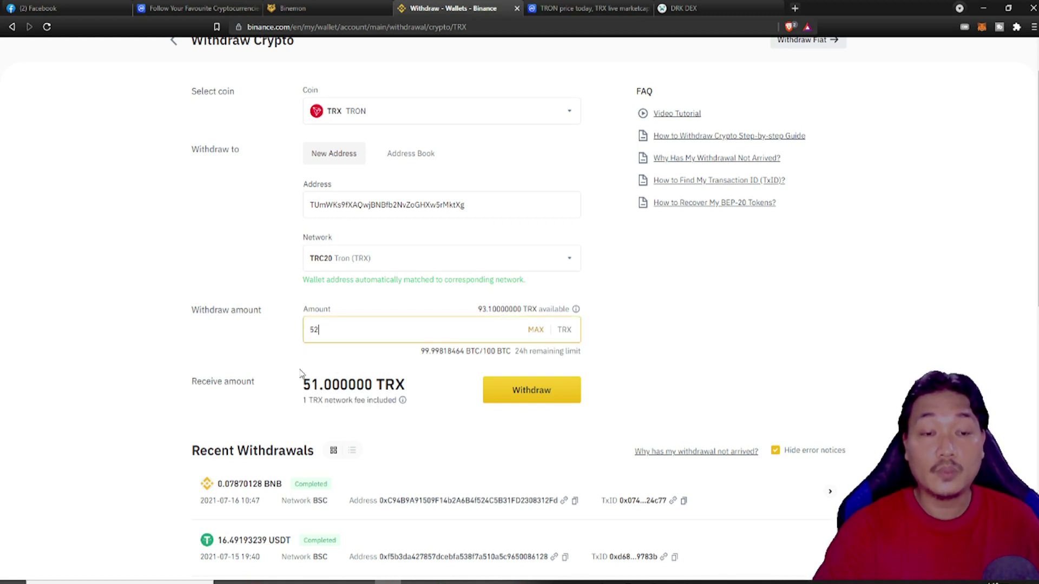
key("BackSpace")
type("1")
left_click(386, 304)
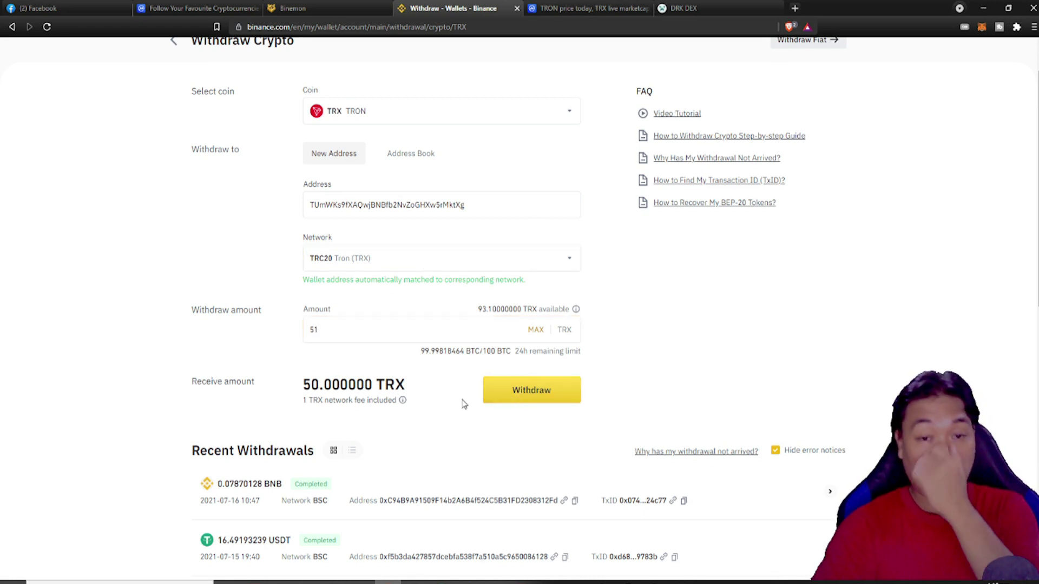
Step: Look through the recent withdrawals for the previous TRX transfer and check the TRX balance in the DRK wallet
scroll(463, 403, "down", 2)
scroll(316, 484, "down", 2)
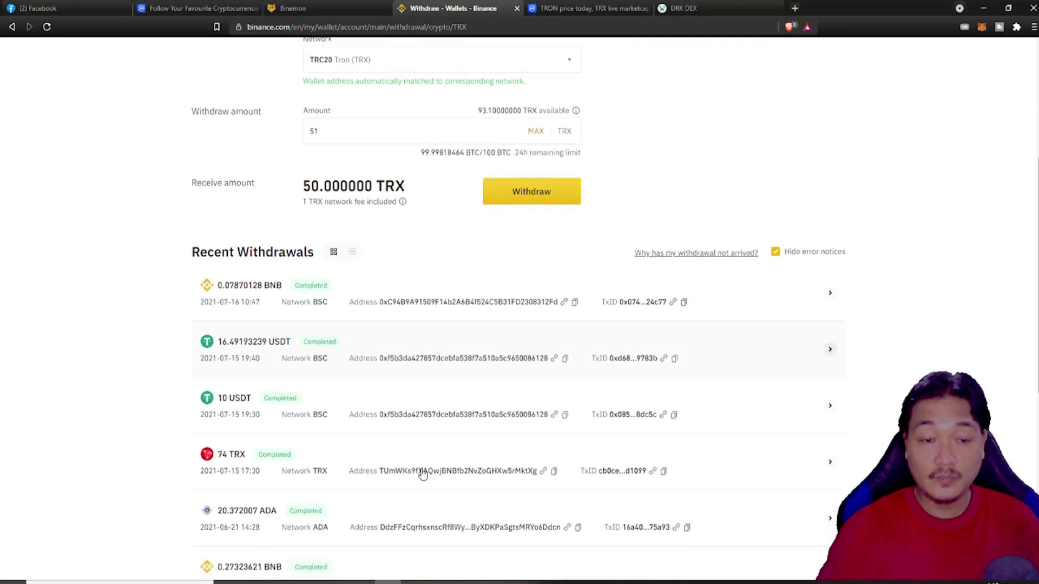
scroll(259, 470, "up", 5)
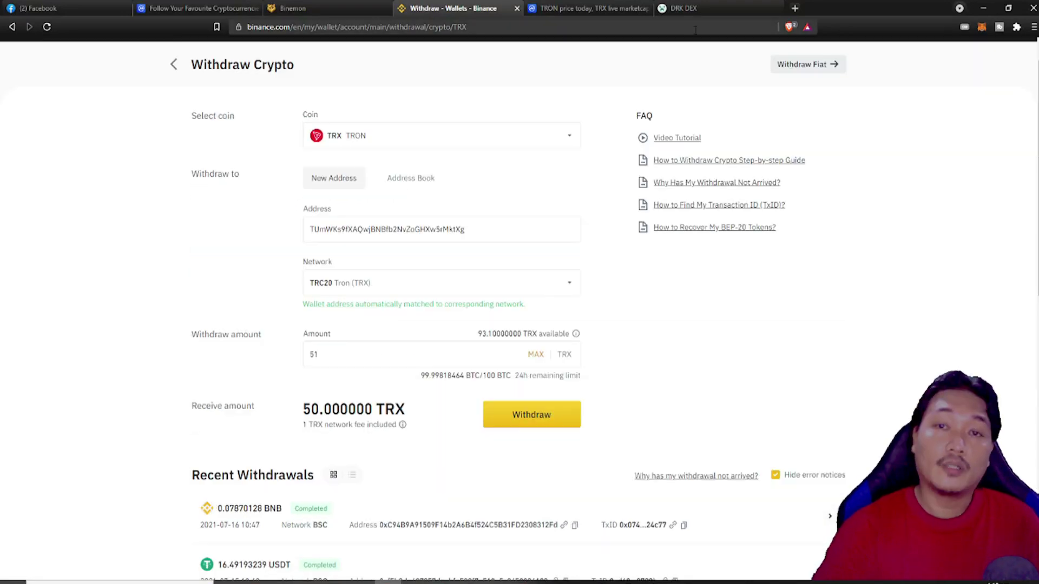
left_click(691, 9)
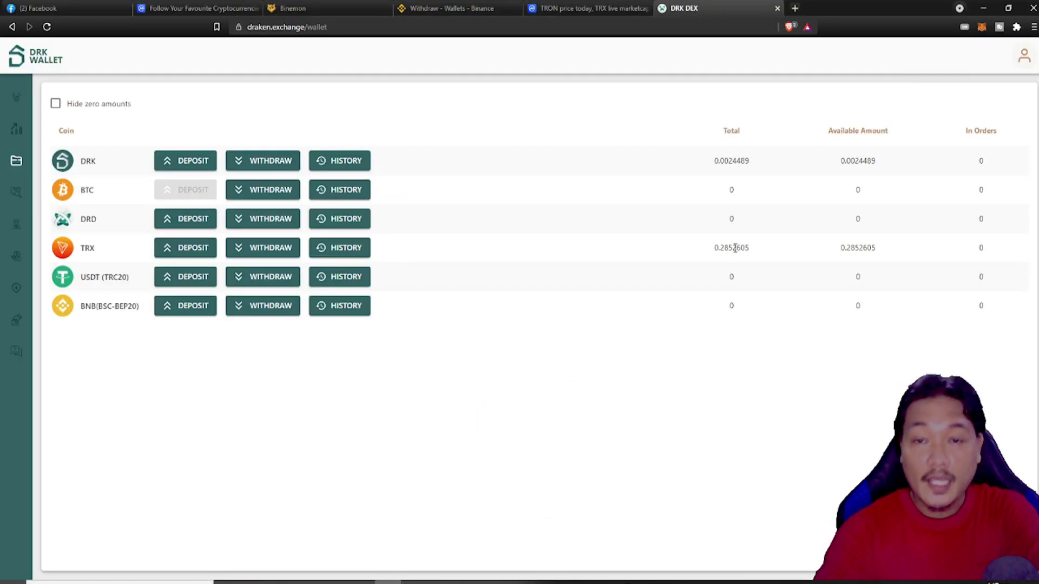
Step: Examine the TRX and USDT (TRC20) entries and their total balances in the DRK wallet
double_click(730, 247)
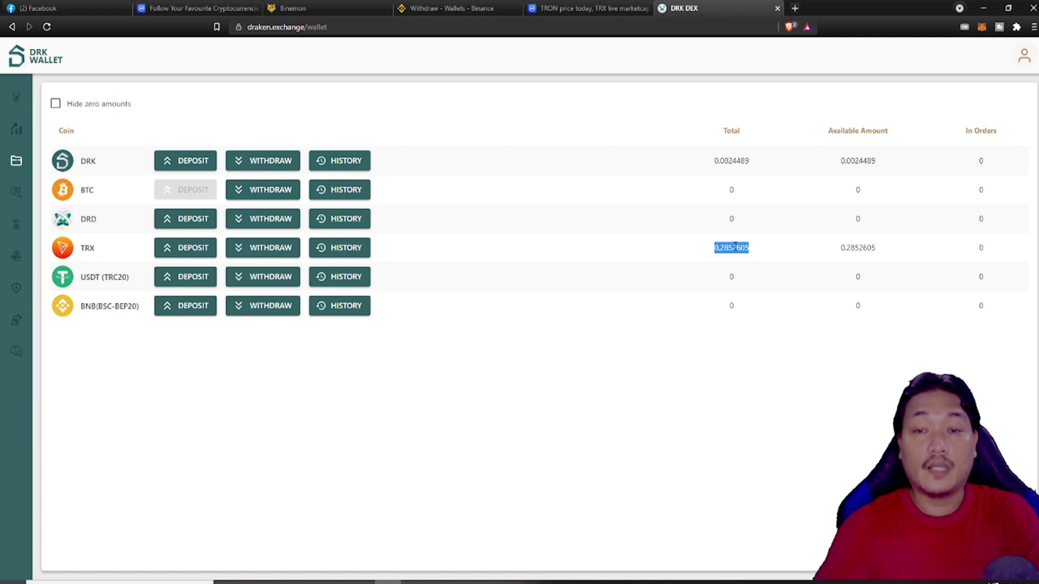
left_click(694, 260)
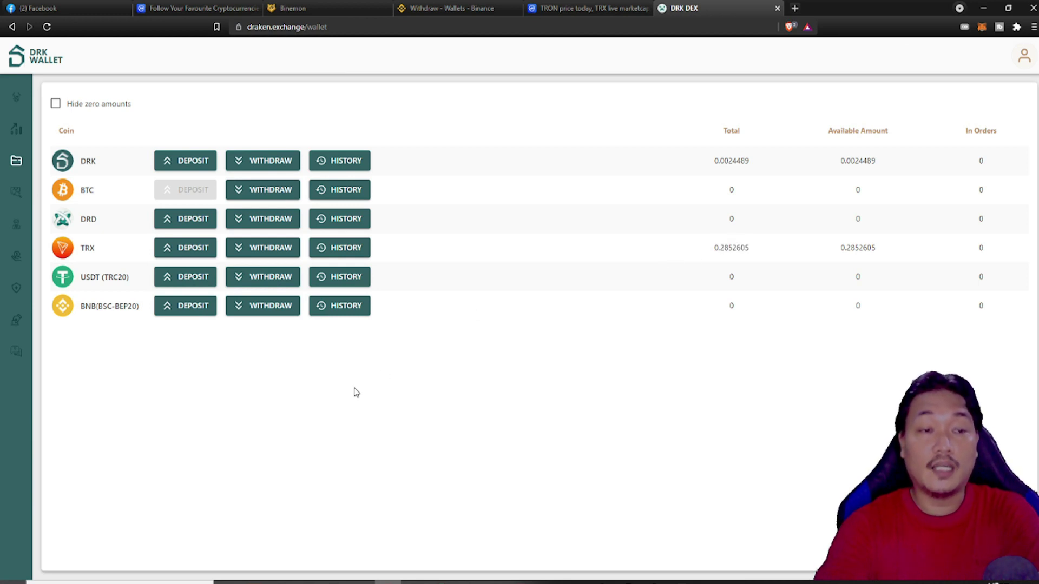
double_click(117, 278)
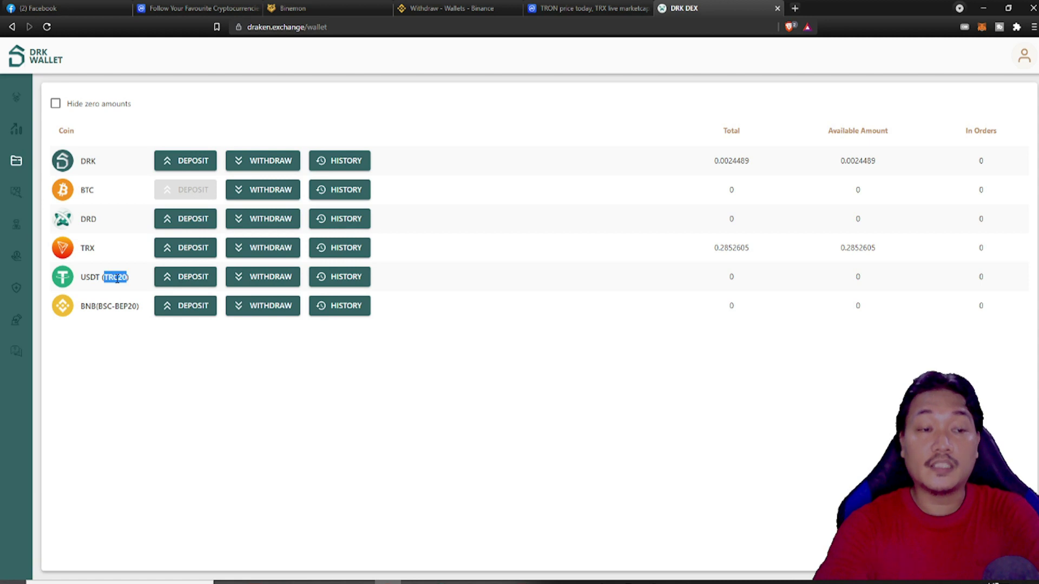
left_click(115, 297)
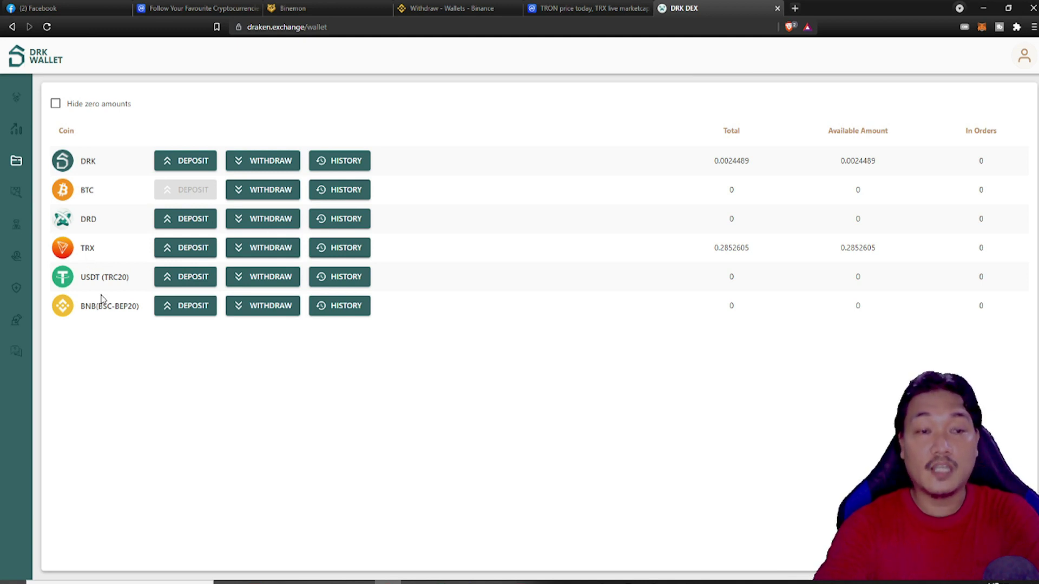
left_click(185, 250)
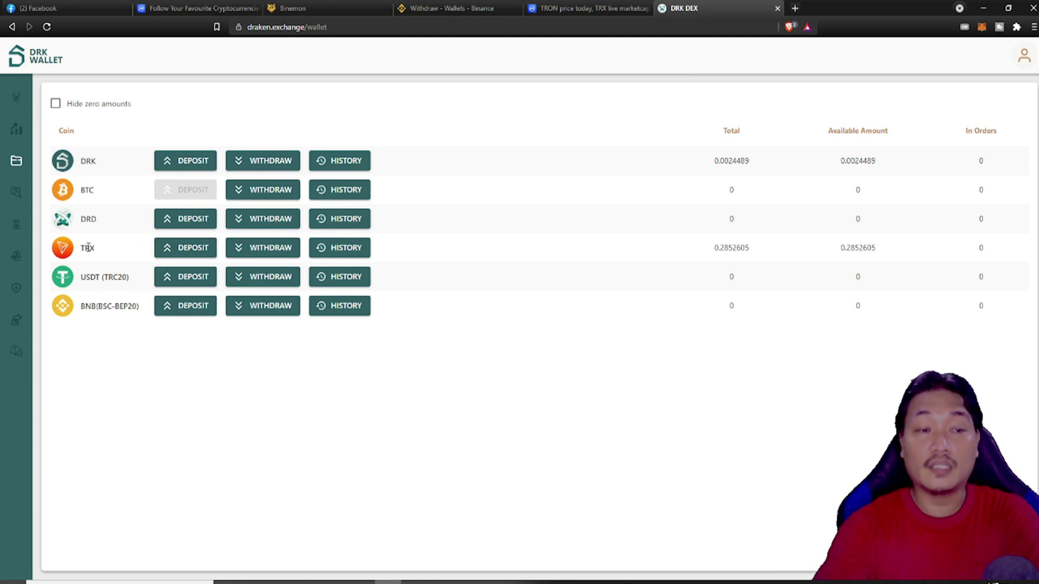
double_click(91, 279)
left_click(90, 278)
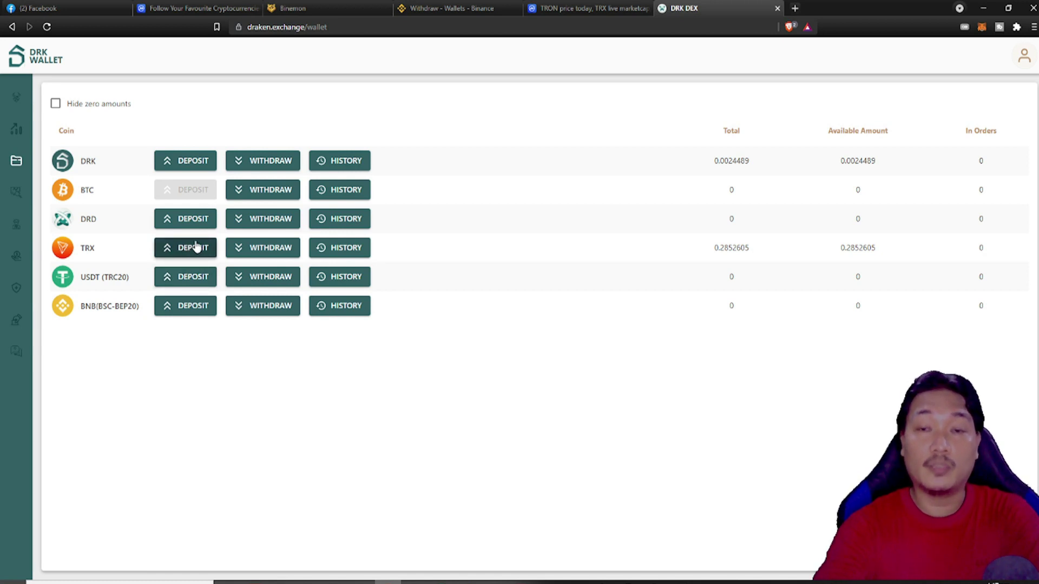
double_click(730, 277)
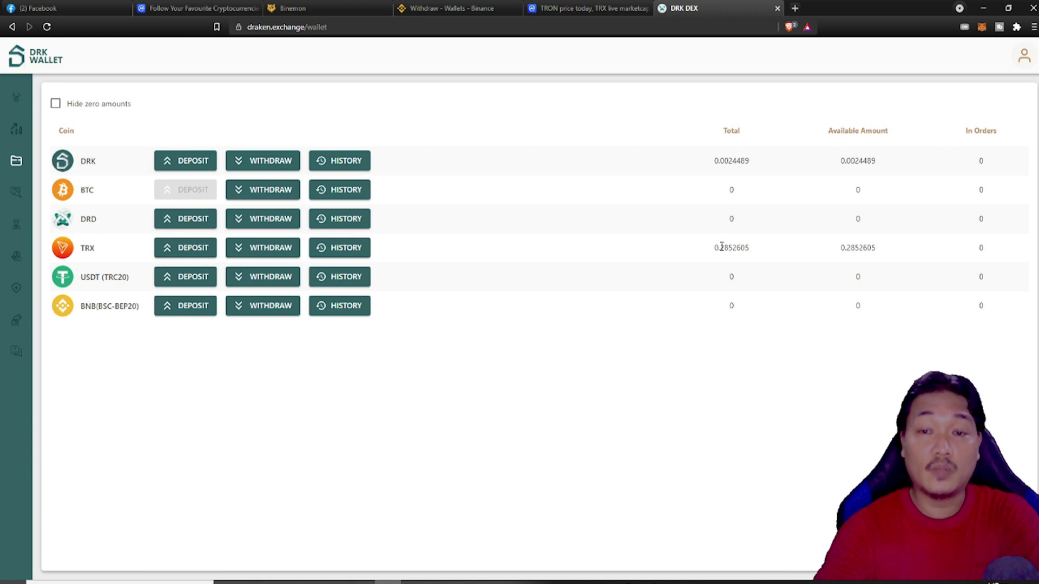
double_click(721, 247)
left_click(724, 245)
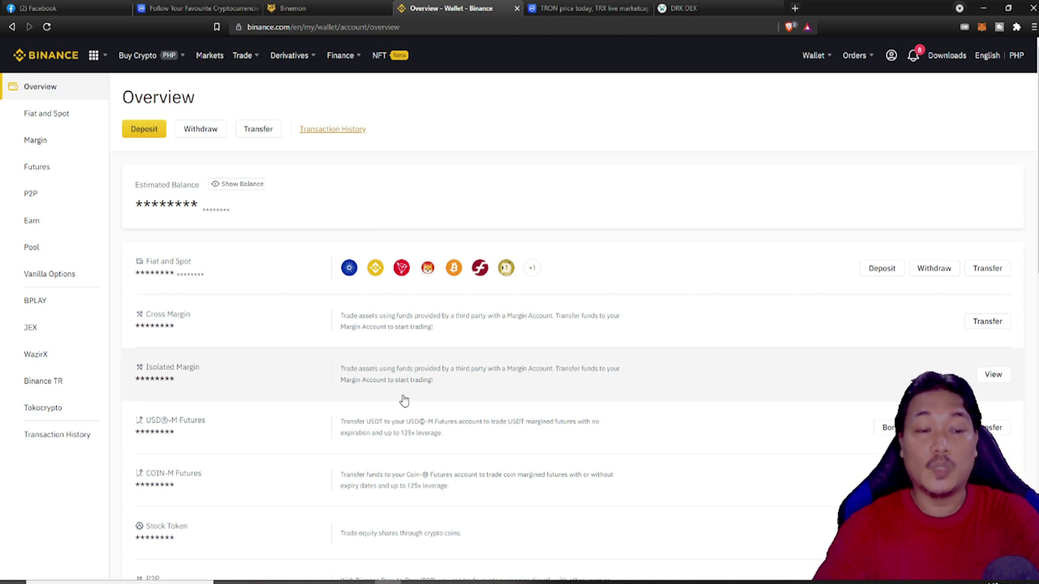
Step: Open the withdrawal form for USDT from the Binance Fiat and Spot wallet
scroll(404, 400, "down", 3)
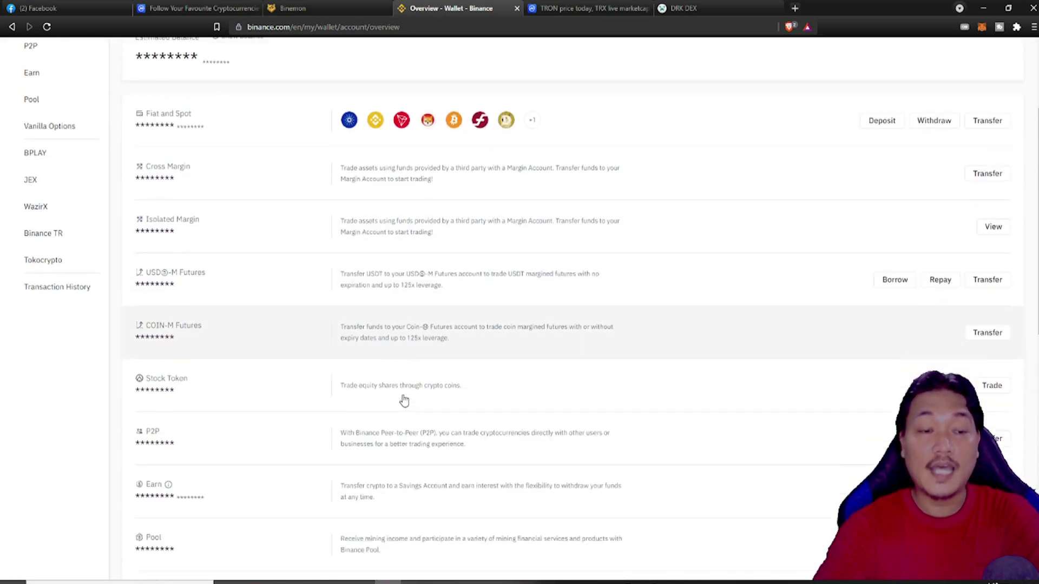
scroll(404, 400, "up", 3)
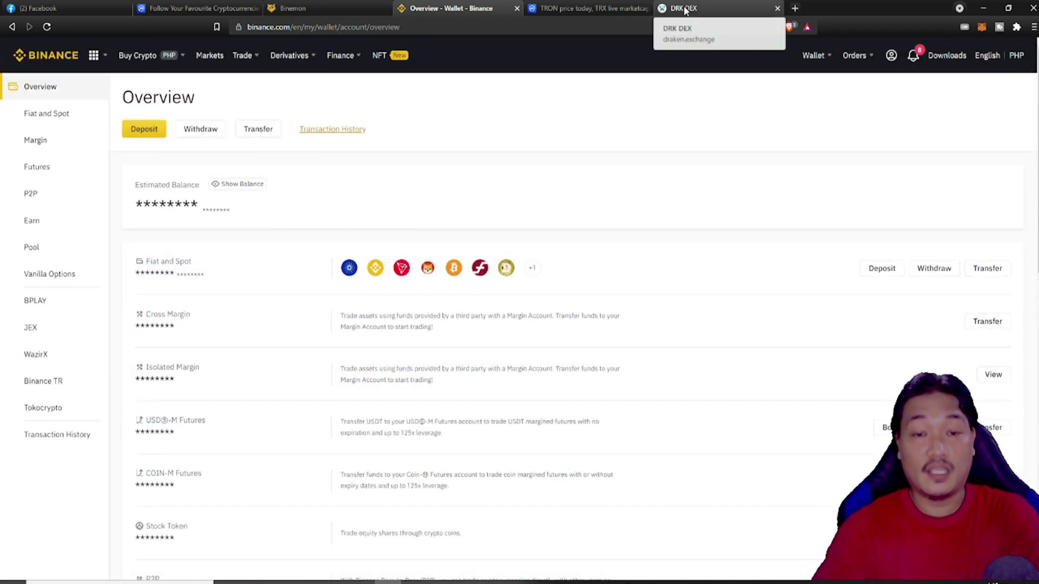
left_click(570, 276)
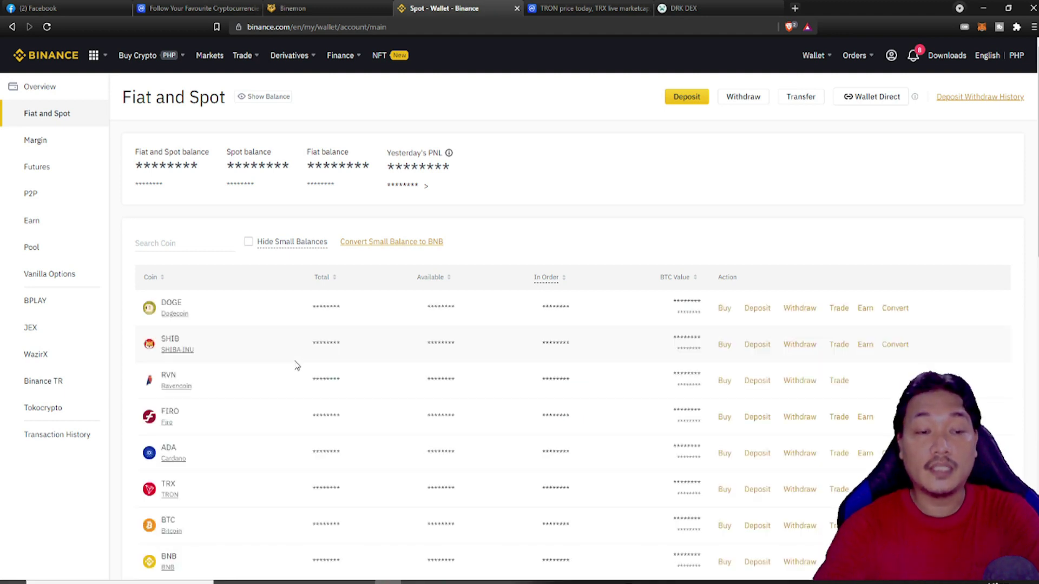
scroll(296, 366, "down", 4)
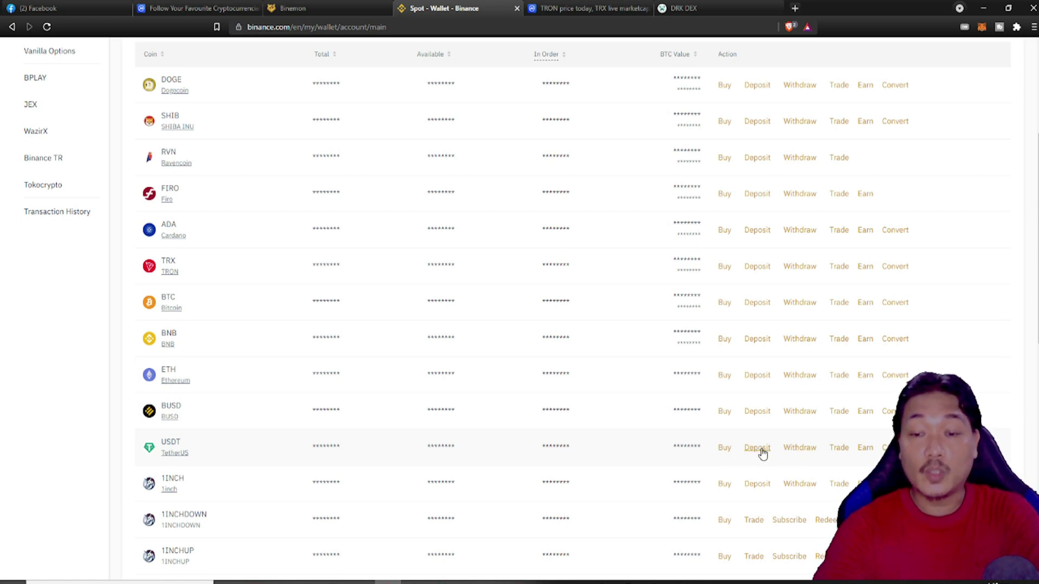
left_click(808, 449)
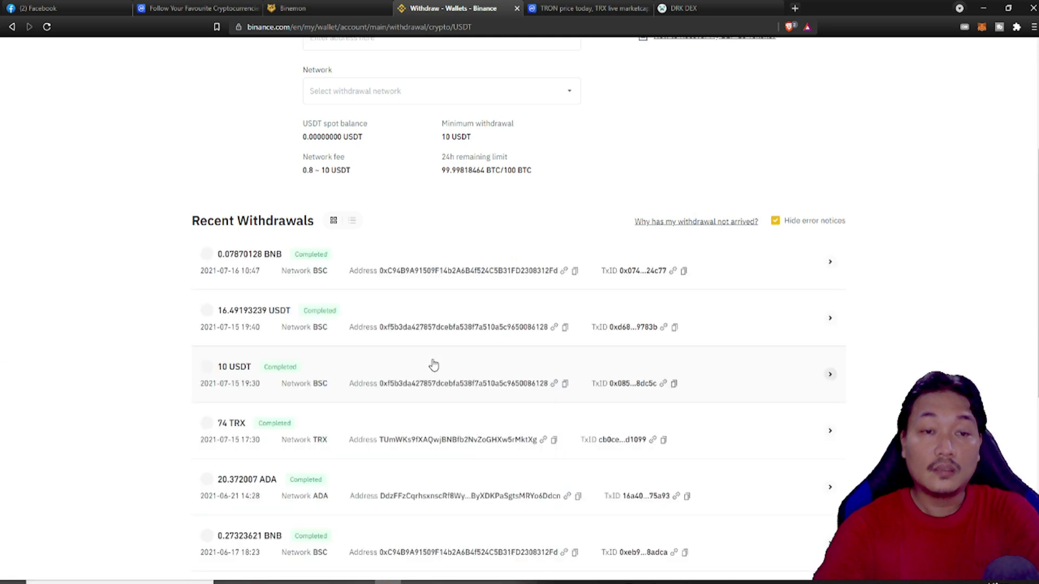
scroll(431, 363, "up", 2)
scroll(432, 362, "up", 2)
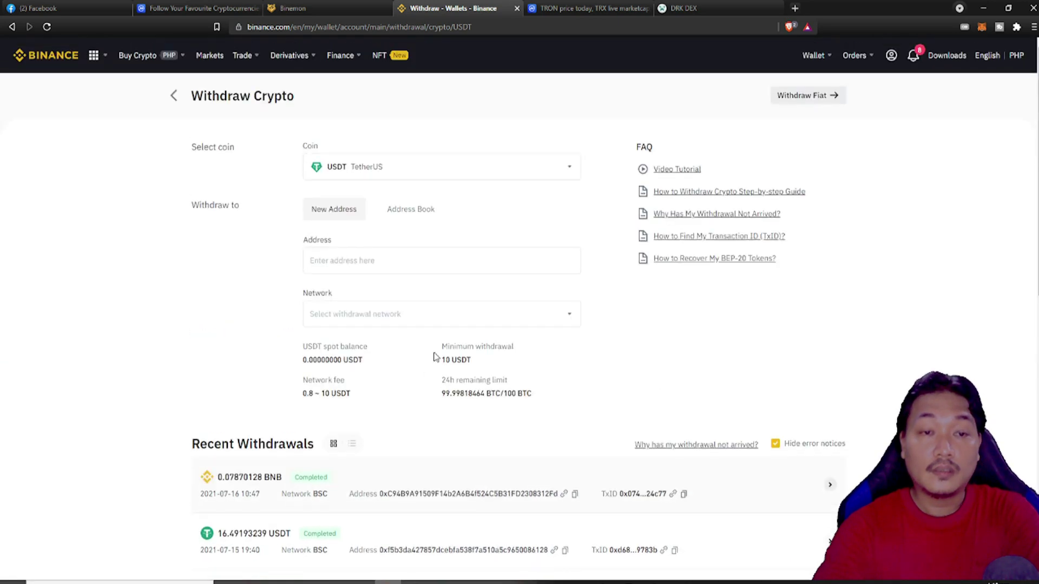
Step: Switch to the DRK wallet, copy the USDT (TRC20) deposit address, and close the deposit dialog
left_click(705, 7)
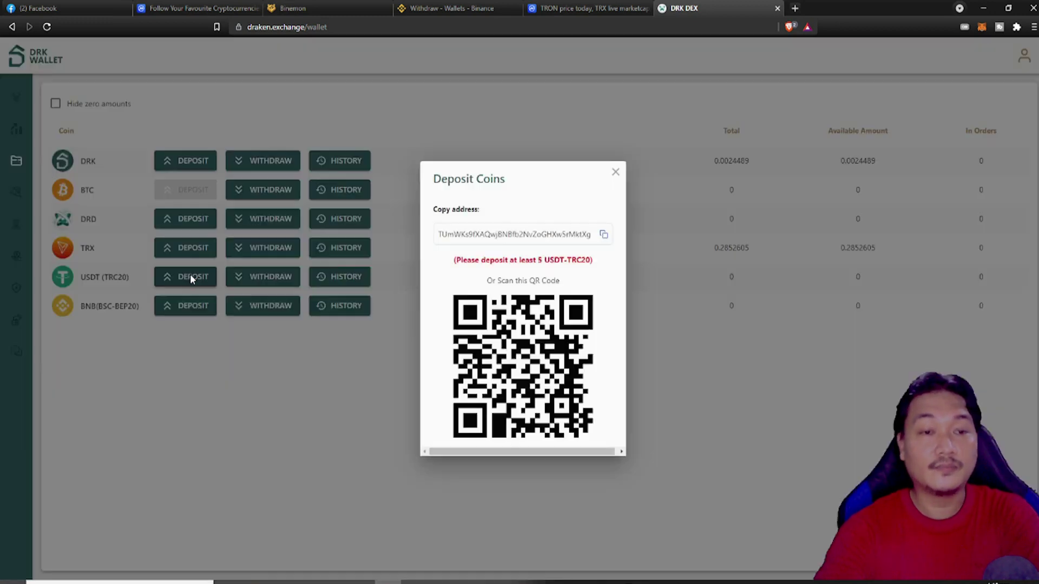
left_click(192, 279)
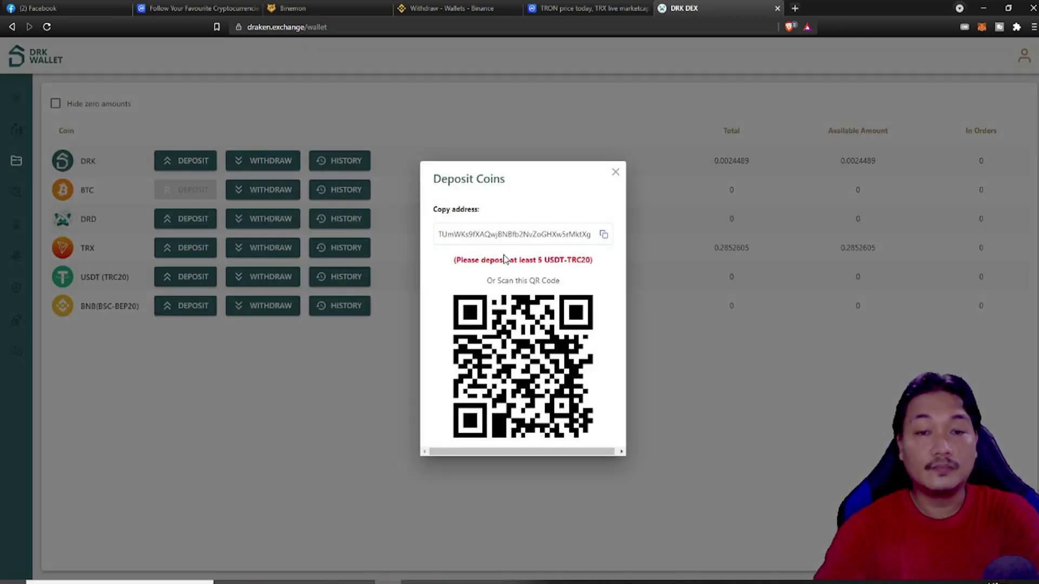
left_click(602, 236)
left_click(615, 172)
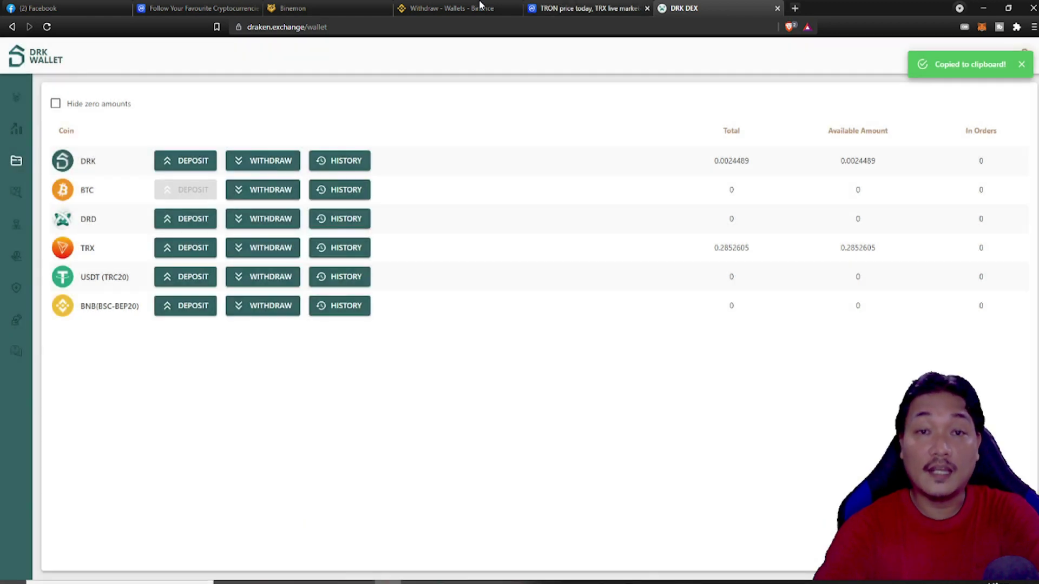
Step: Fill the Binance USDT withdrawal form with the copied deposit address, using the matching TRC20 Tron network
left_click(487, 9)
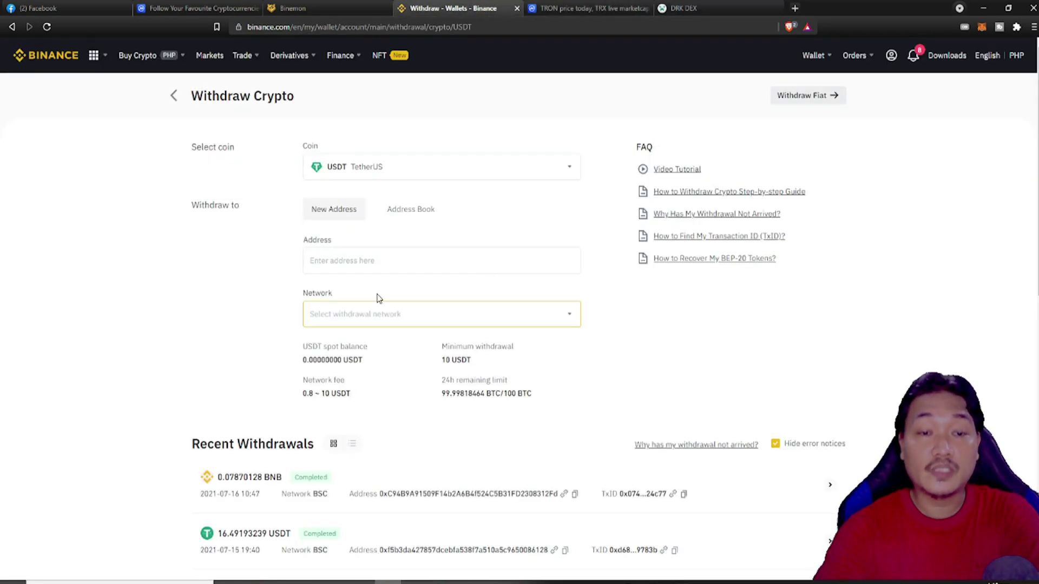
left_click(339, 264)
right_click(339, 265)
left_click(366, 349)
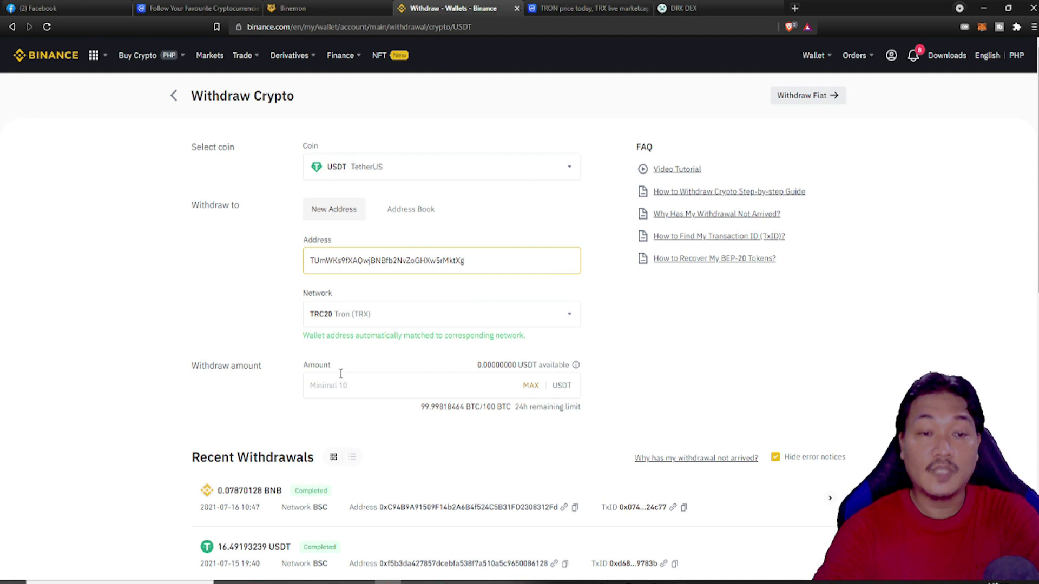
Step: Check the minimum deposit for USDT (TRC20) in the DRK wallet and close the deposit dialog
left_click(682, 8)
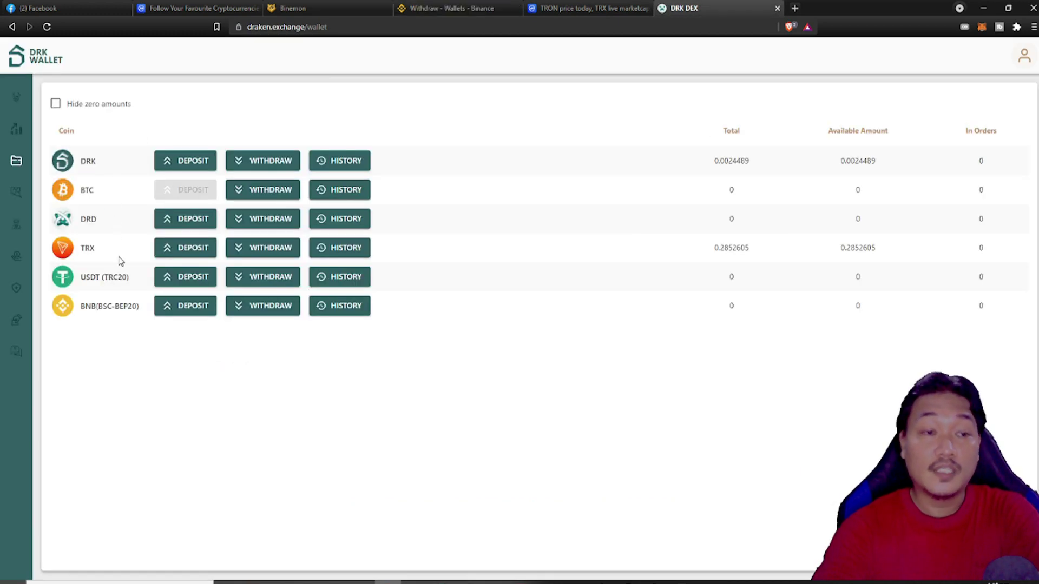
left_click(185, 277)
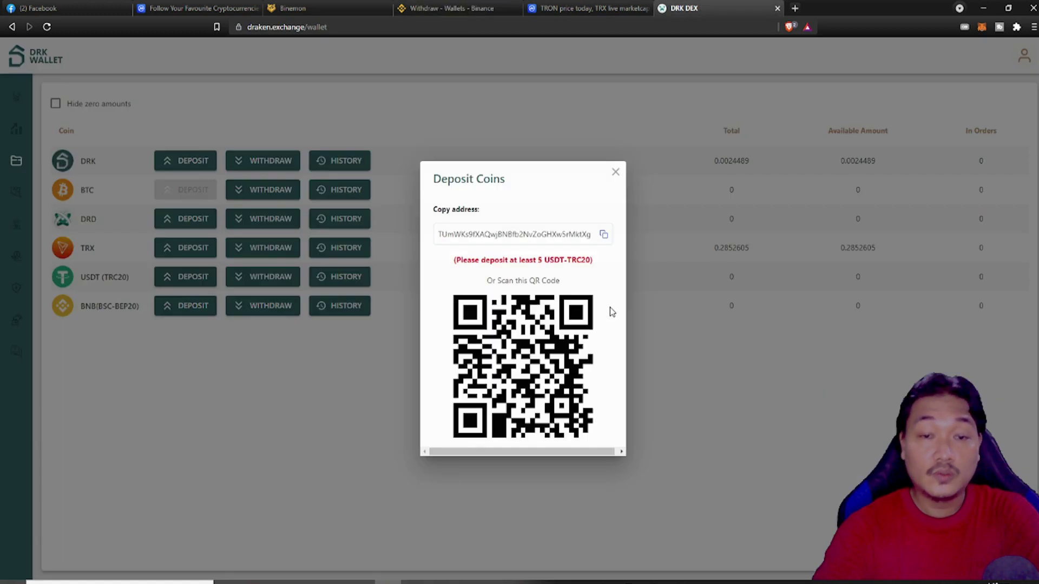
left_click_drag(463, 260, 590, 260)
triple_click(590, 260)
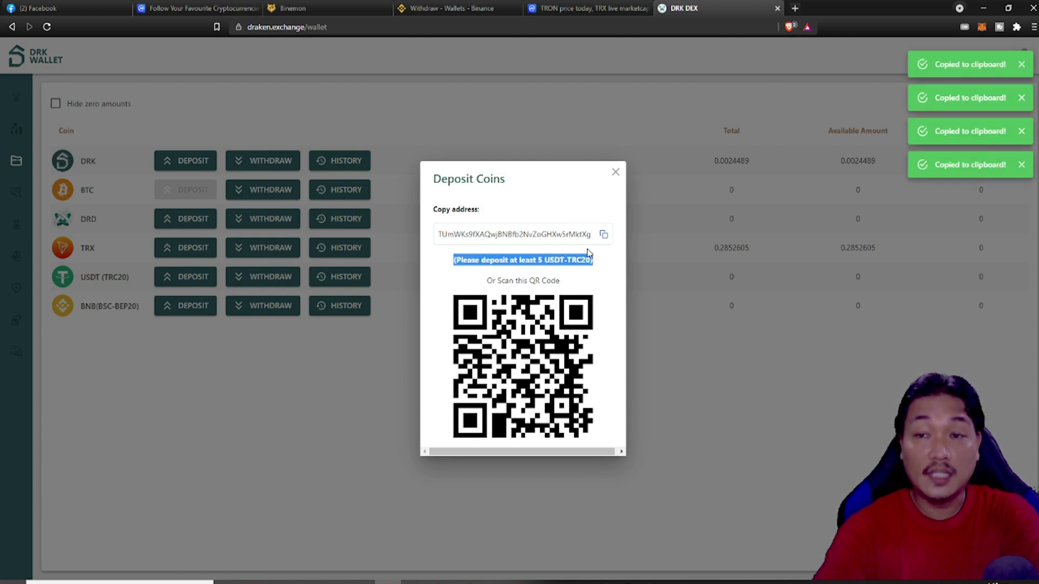
left_click(615, 172)
Step: Compare the network on the Binance USDT withdrawal form with the USDT (TRC20) entry in the DRK wallet
left_click(449, 8)
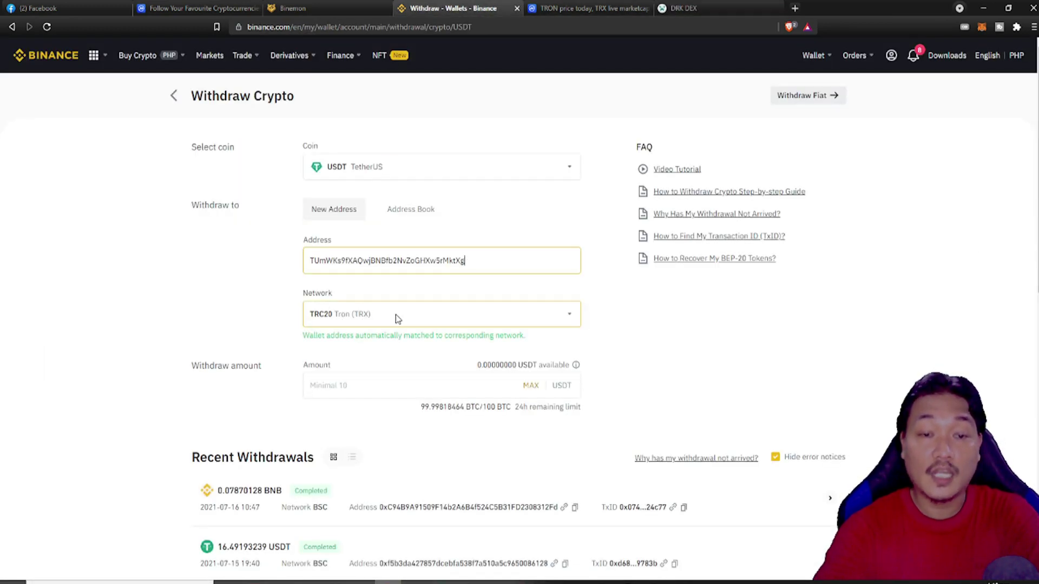
left_click(530, 389)
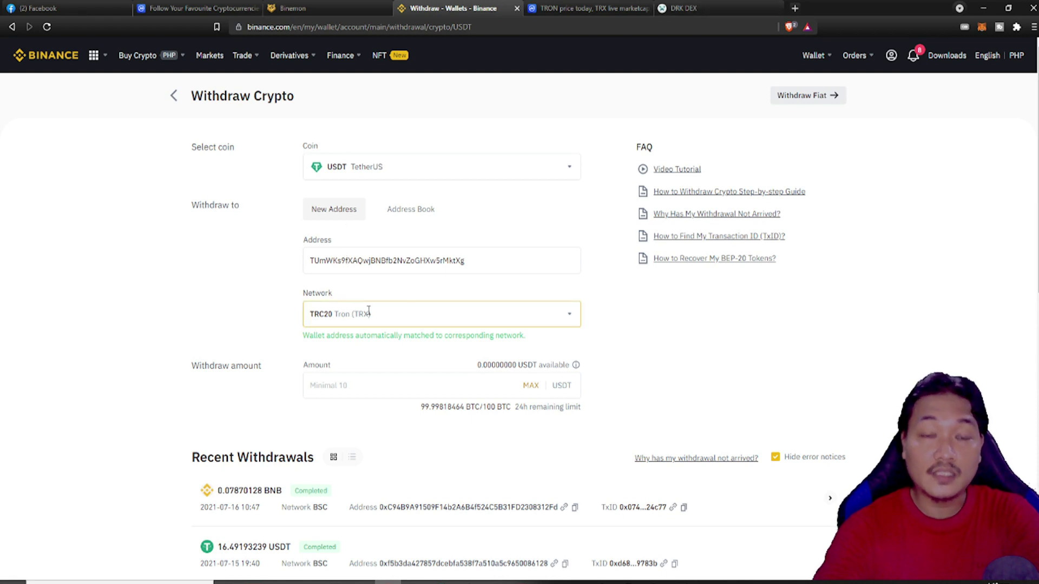
left_click(681, 8)
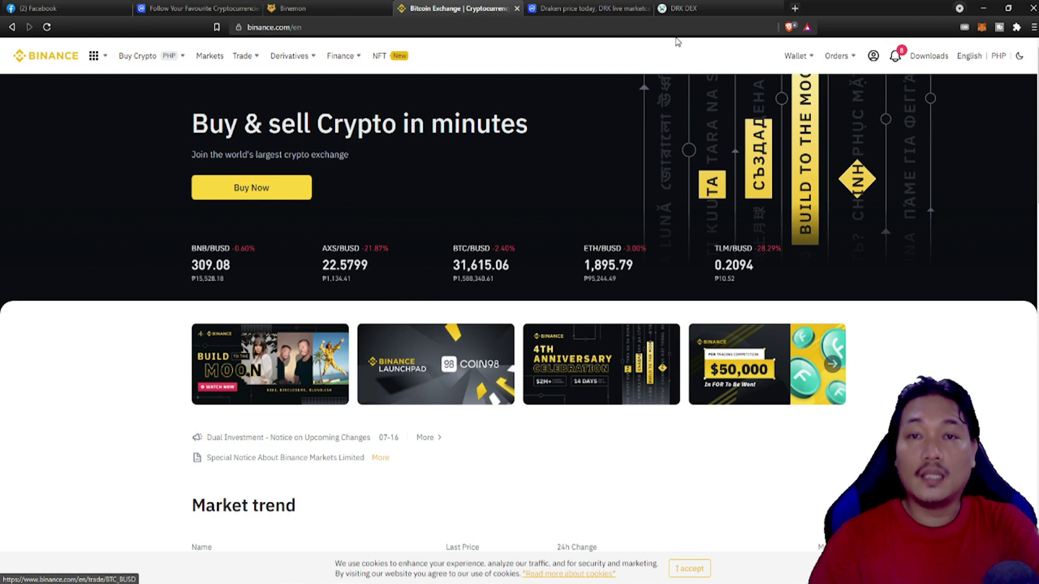
left_click(686, 10)
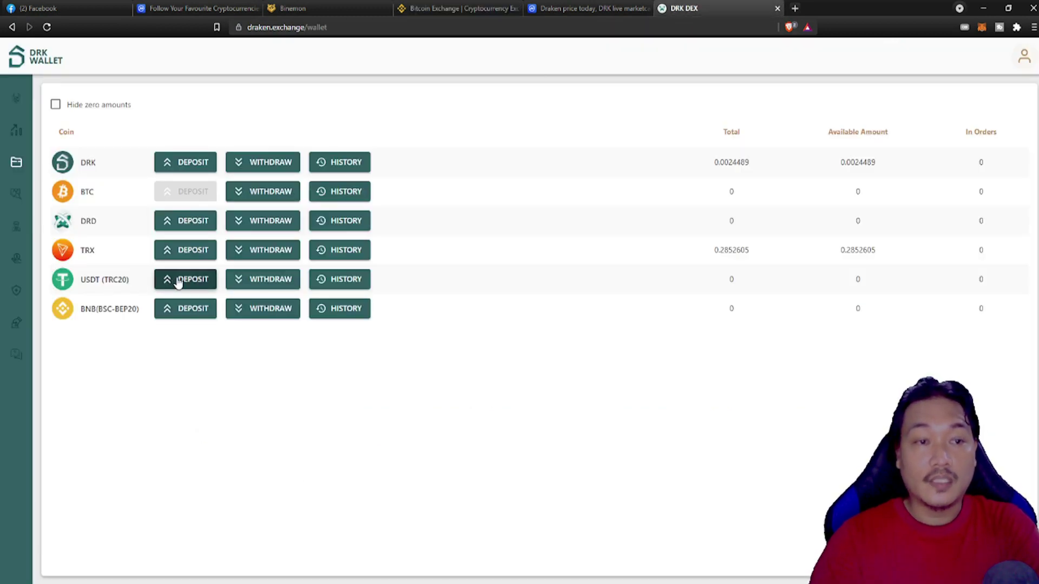
double_click(119, 279)
left_click(119, 279)
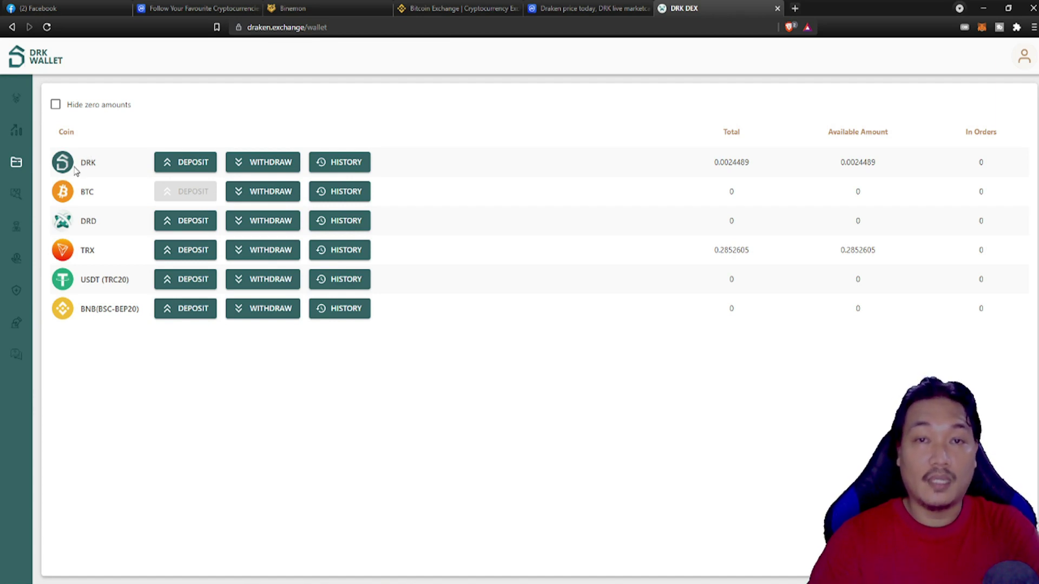
Step: Open the Binance Credit/Debit Card purchase page paying in PHP and check the available spending limit
left_click(461, 5)
mouse_move(169, 60)
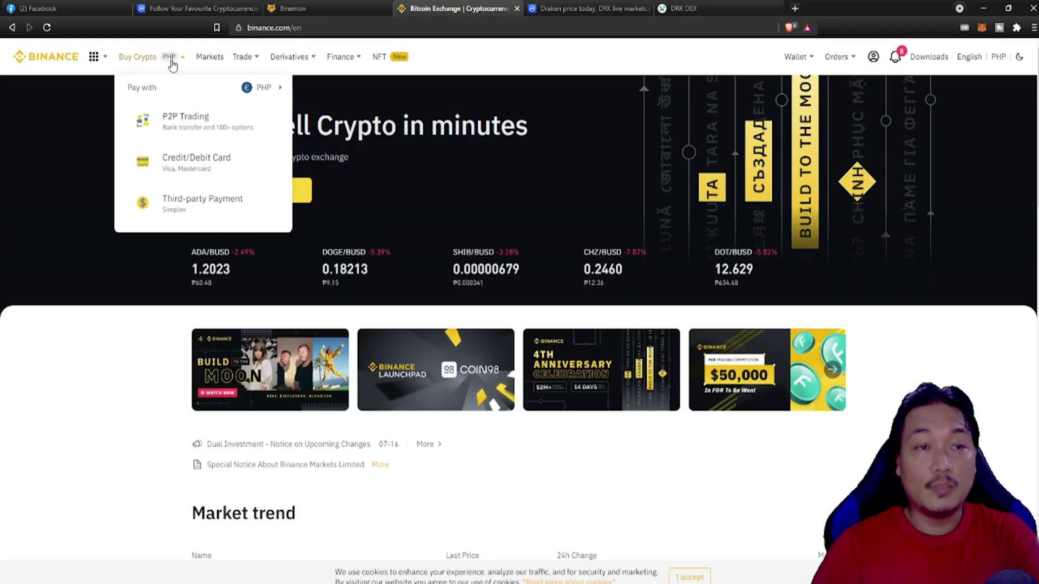
left_click(203, 164)
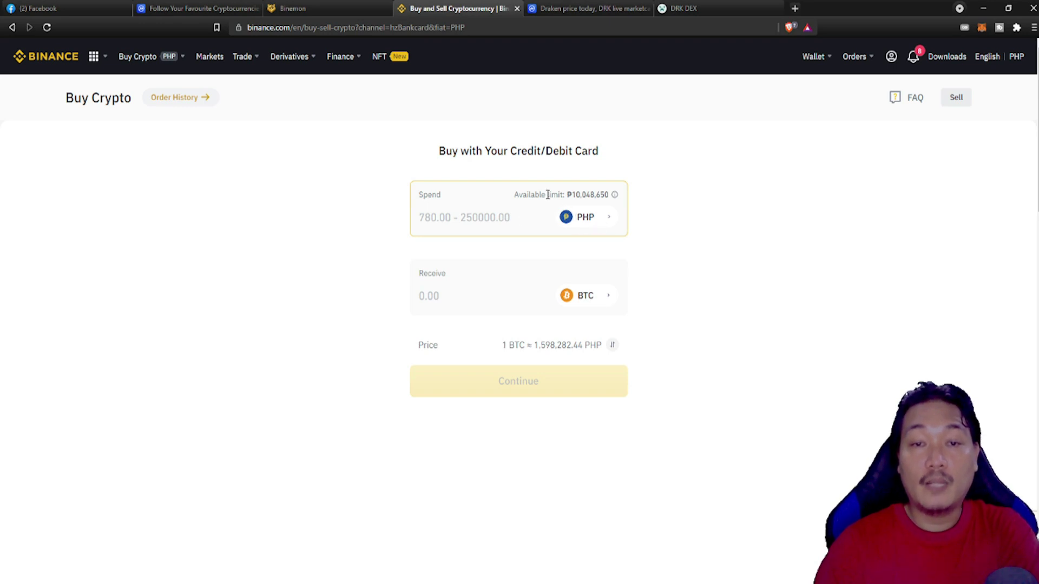
left_click_drag(573, 194, 612, 195)
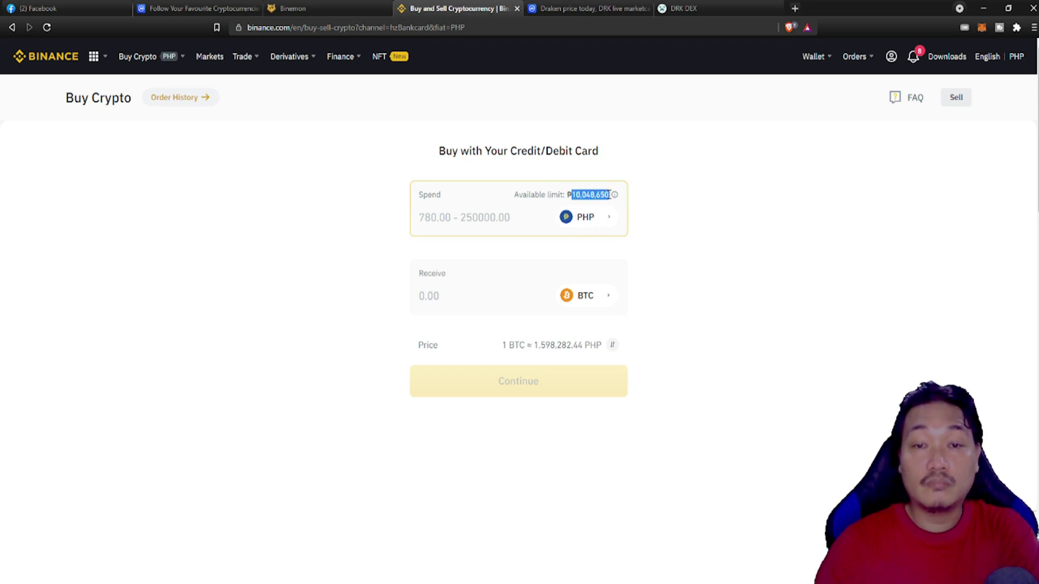
Step: Set the card purchase to spend 2000 PHP on USDT and continue to the card payment page
left_click(428, 216)
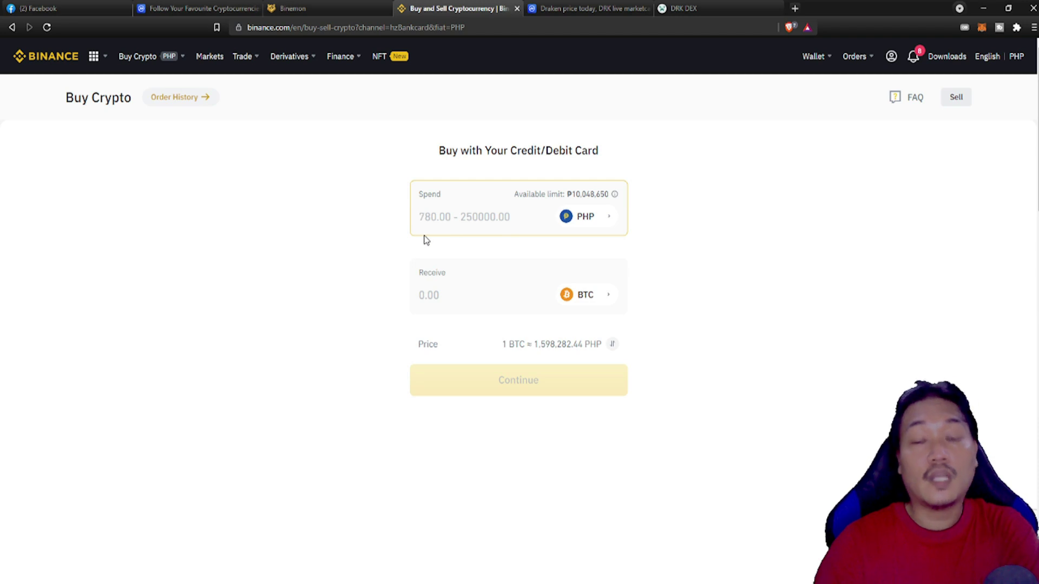
type("2000")
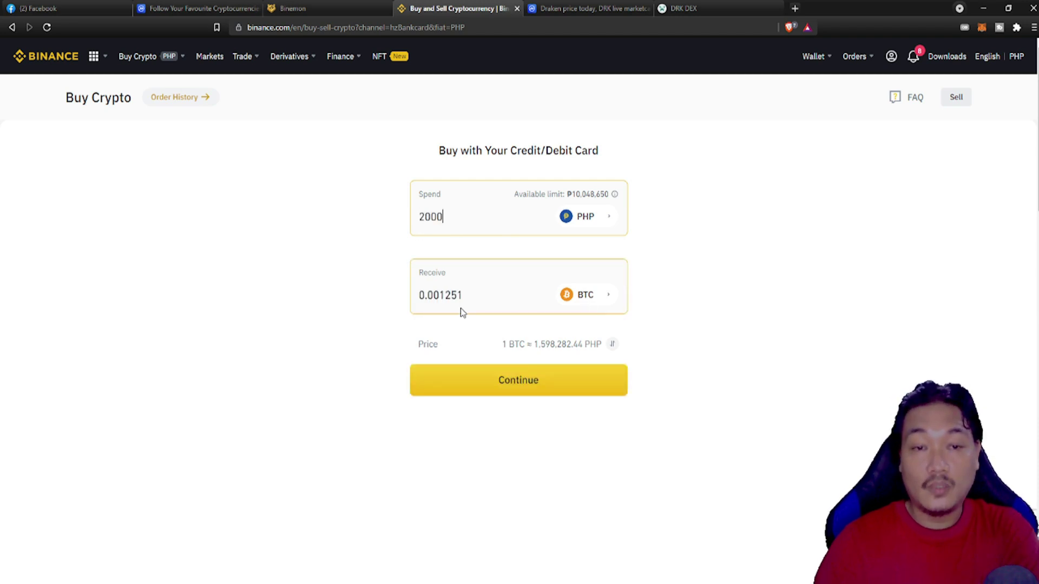
left_click(586, 304)
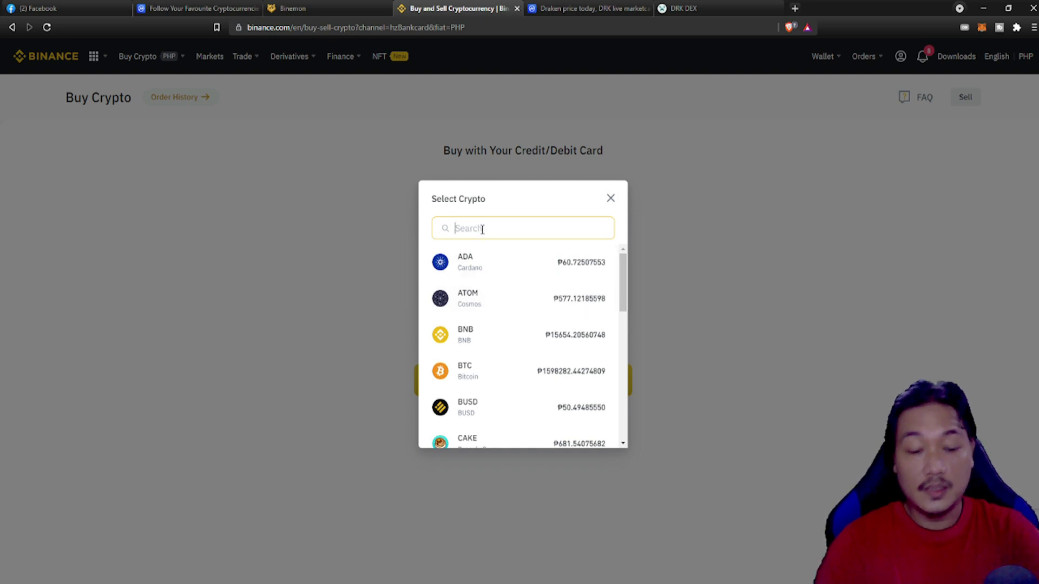
type("USD")
left_click(508, 263)
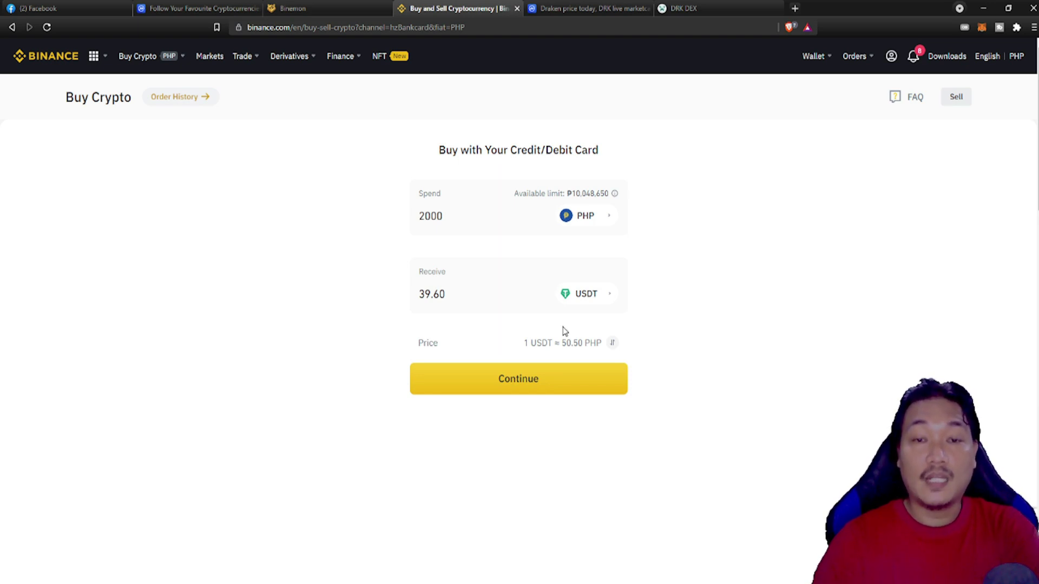
left_click(539, 381)
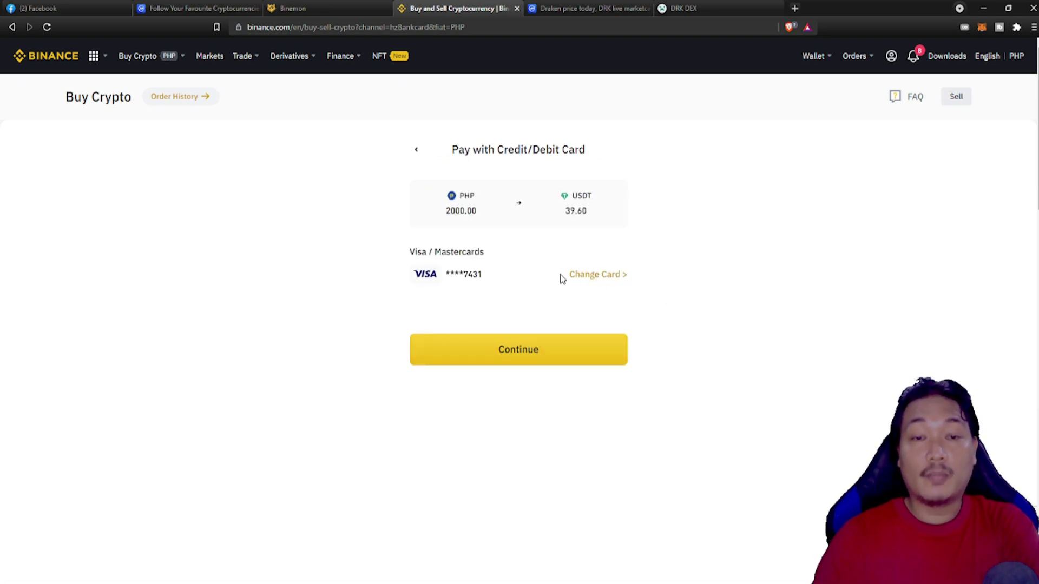
Step: Switch the payment to the other saved Visa card and continue to the order confirmation
left_click(585, 277)
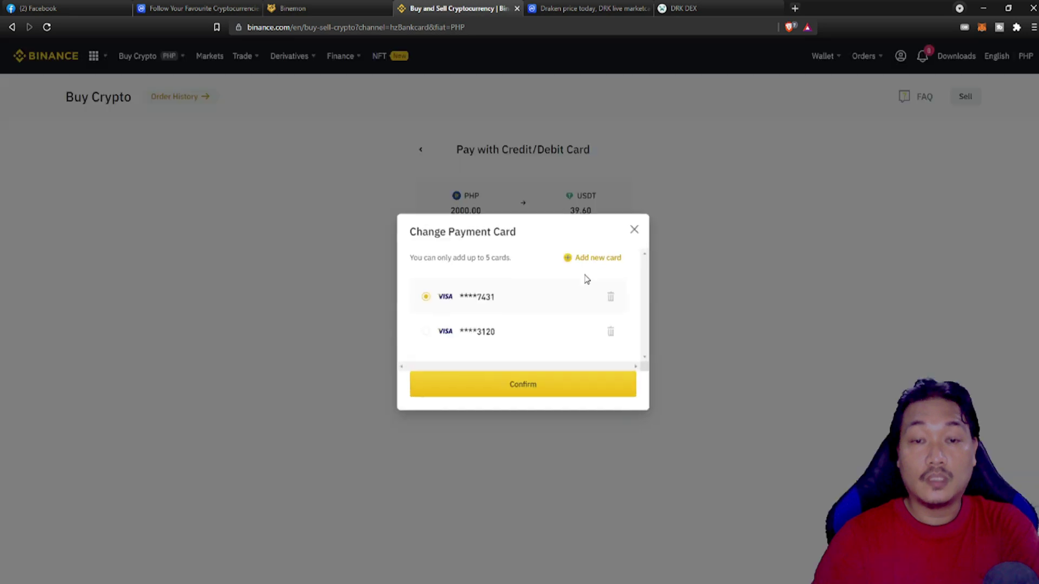
left_click(476, 341)
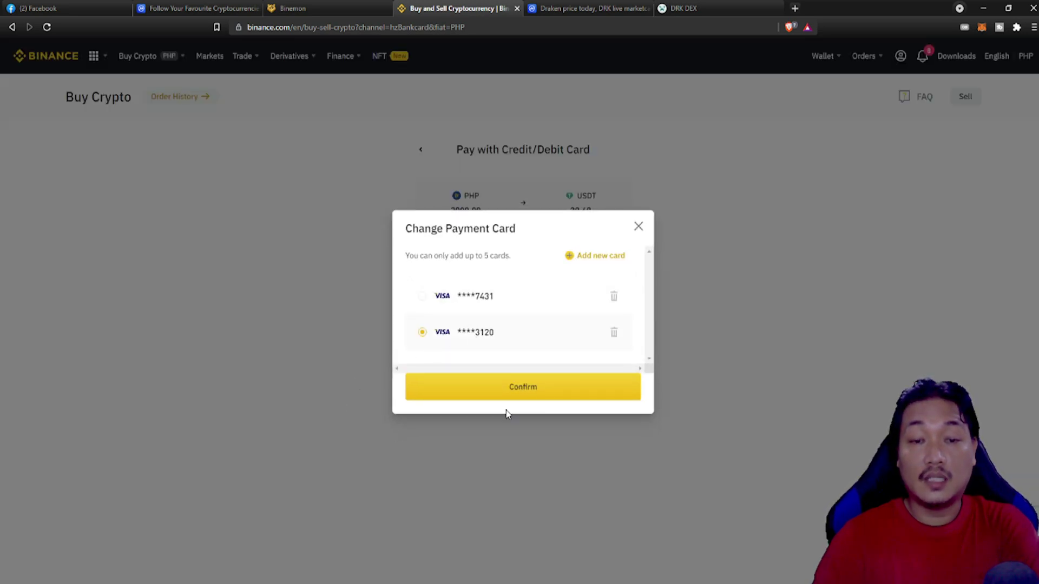
left_click(536, 389)
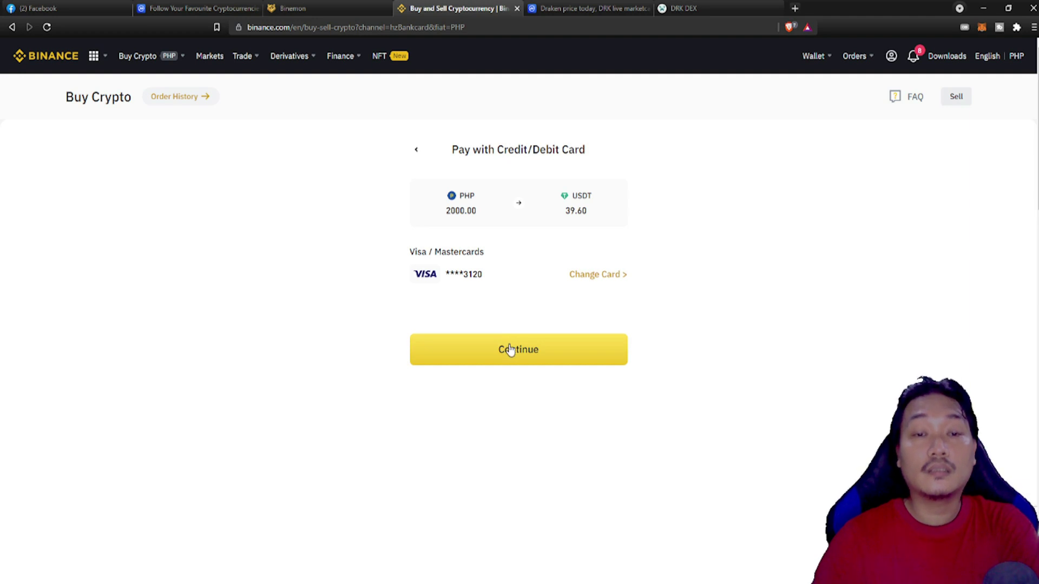
double_click(573, 211)
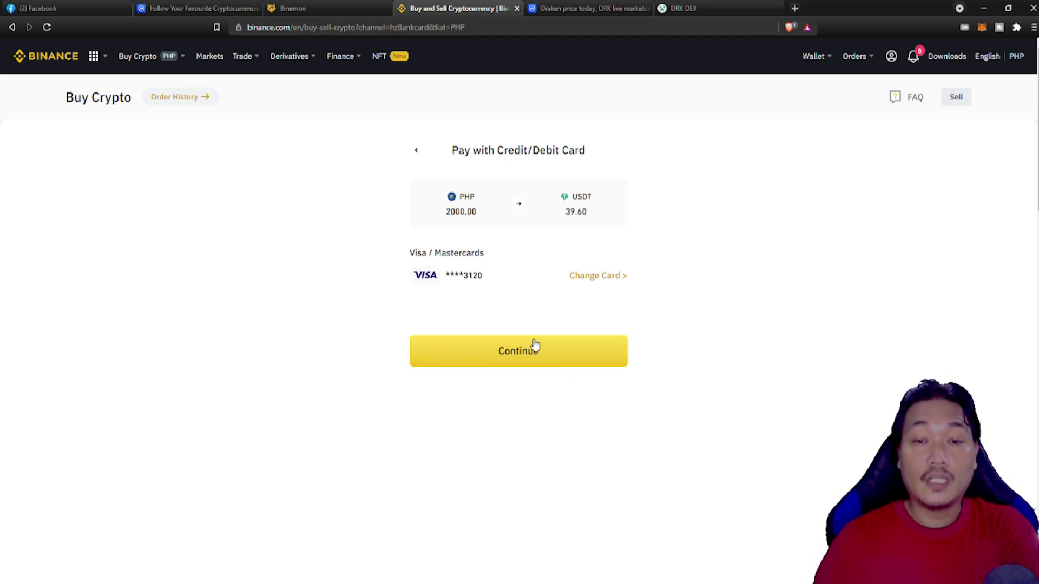
left_click(518, 352)
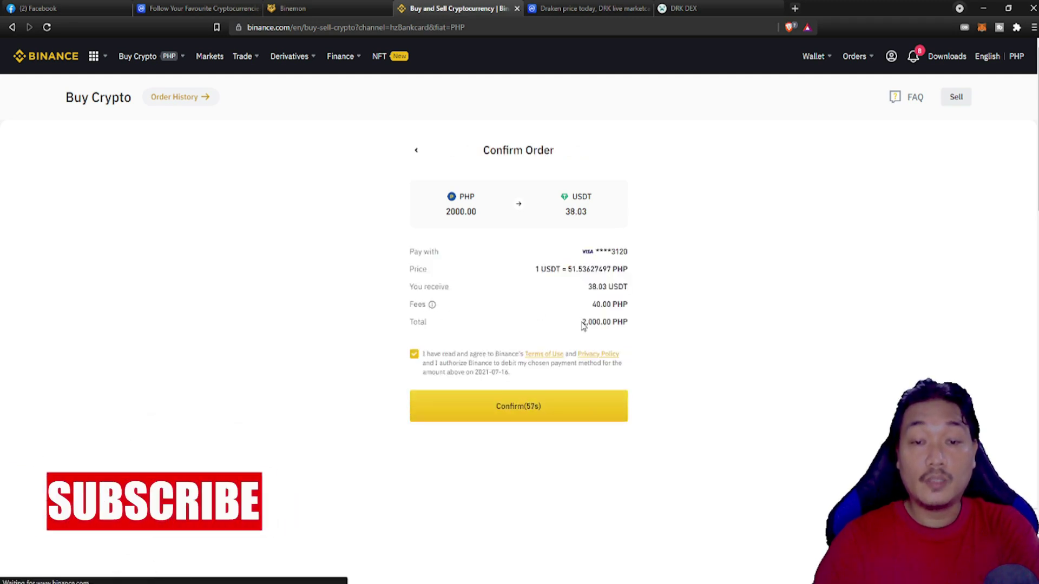
Step: Check the total and the fees on the USDT card purchase order
left_click_drag(583, 323, 646, 323)
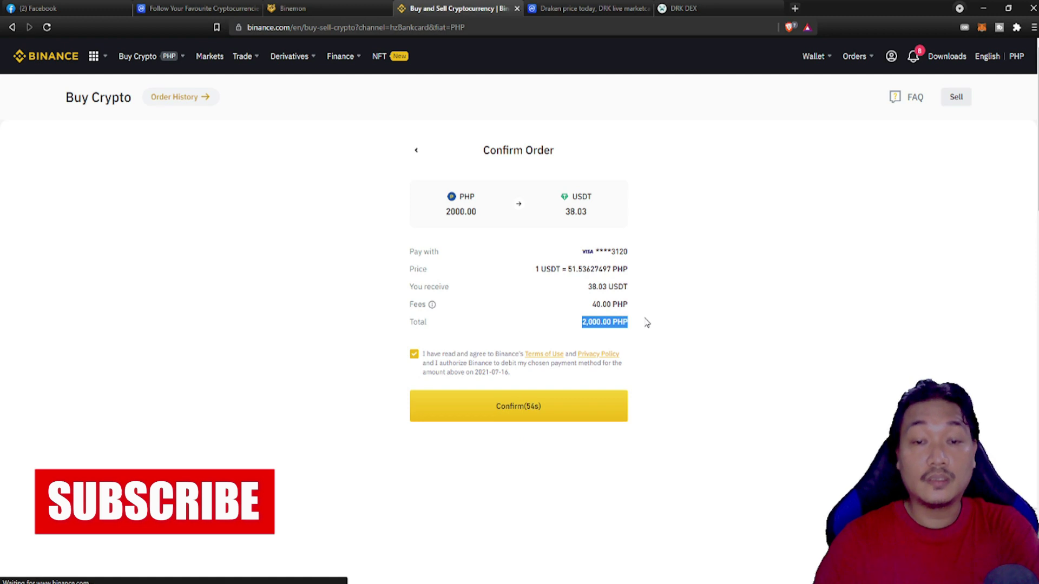
left_click(594, 306)
left_click_drag(594, 306, 637, 310)
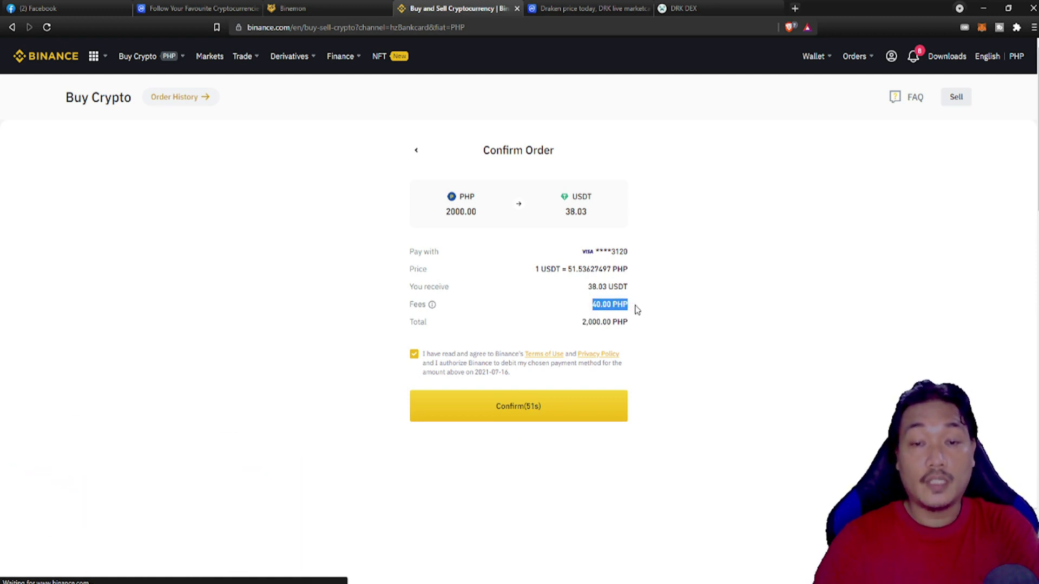
left_click(567, 311)
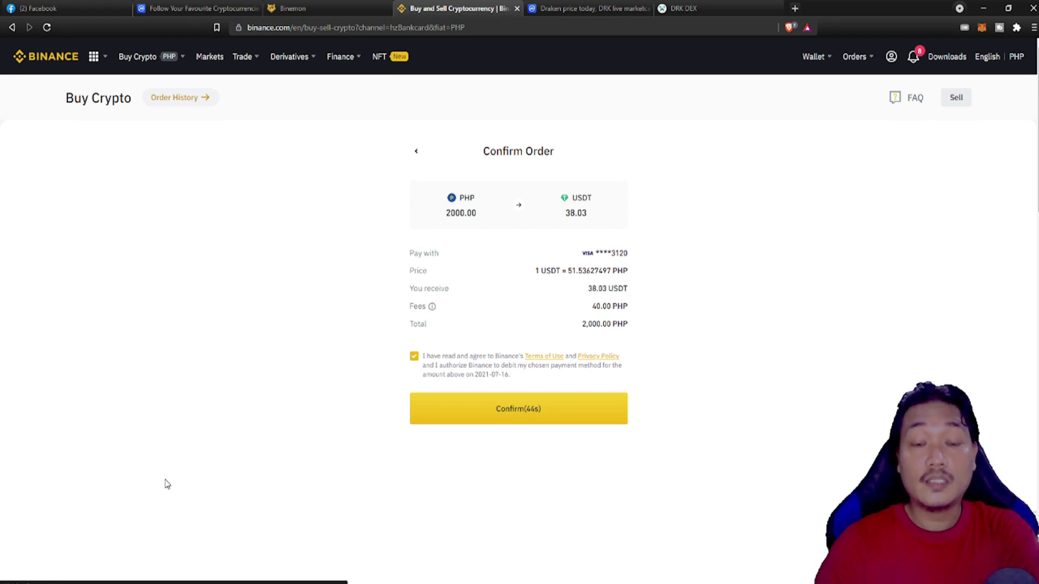
Step: Confirm the USDT card purchase and check the USDT balance in the Spot wallet
left_click(517, 413)
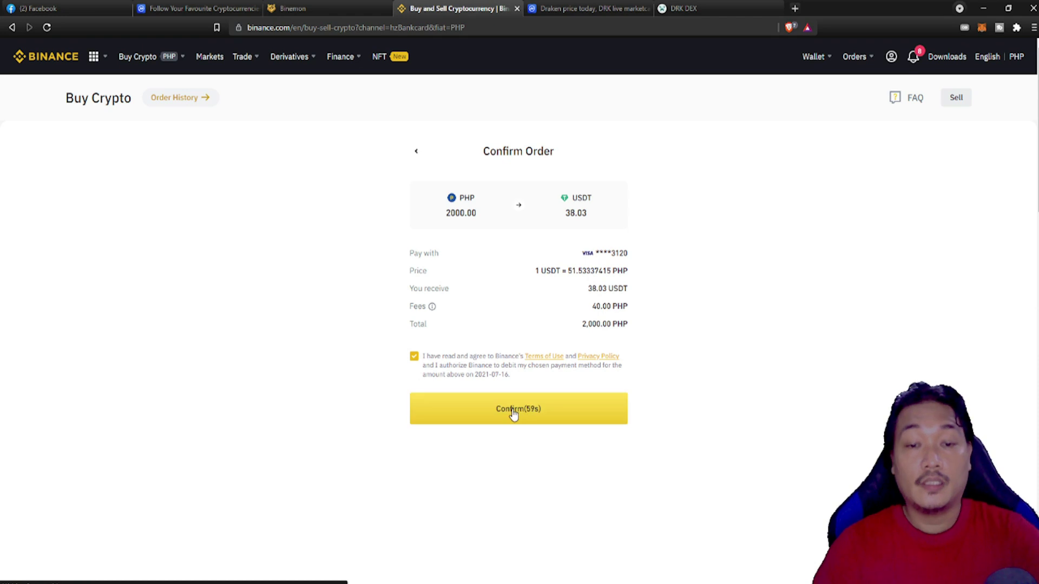
left_click(514, 414)
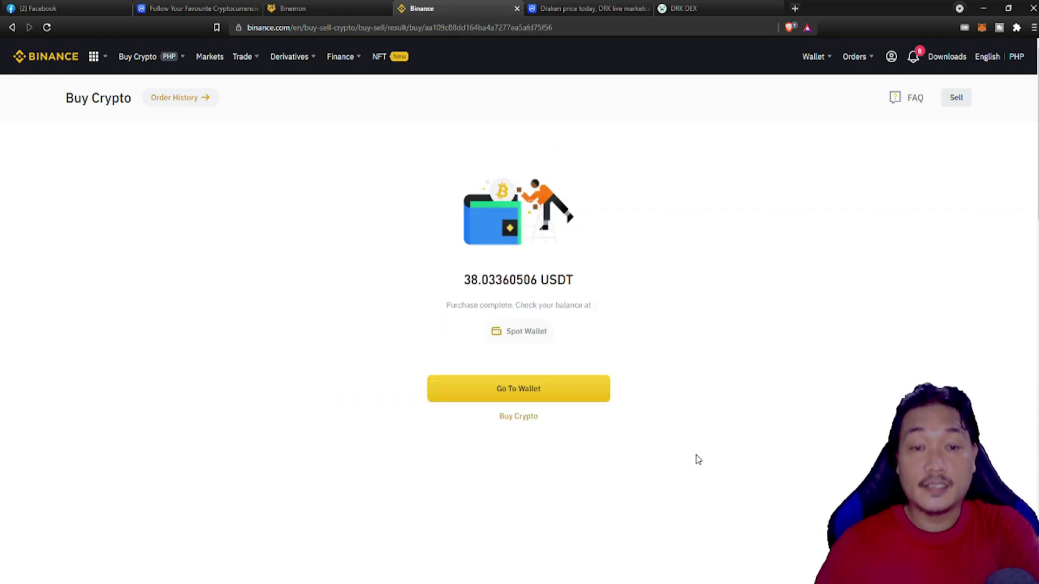
left_click_drag(486, 283, 539, 283)
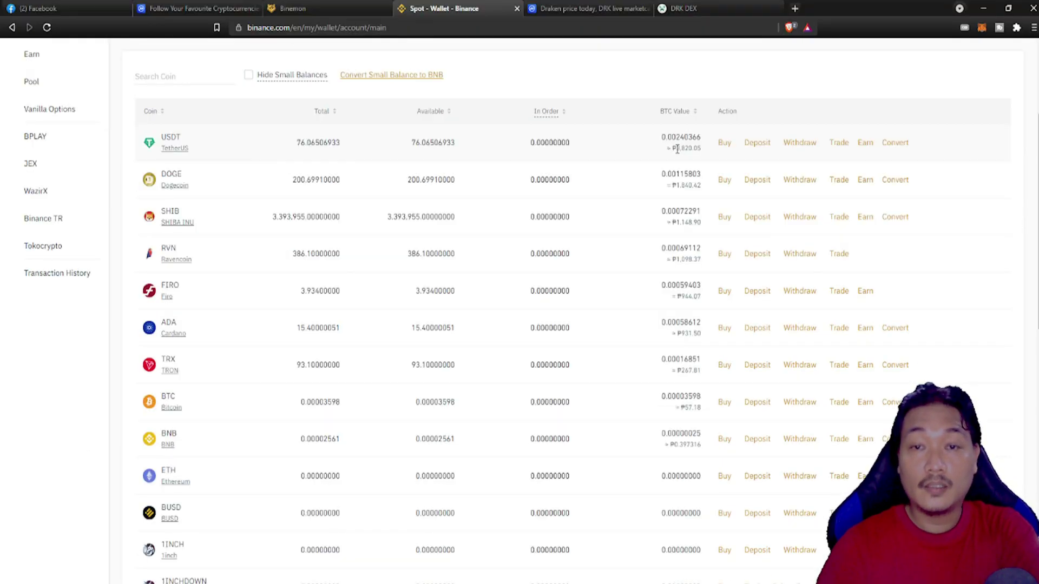
left_click_drag(677, 148, 703, 152)
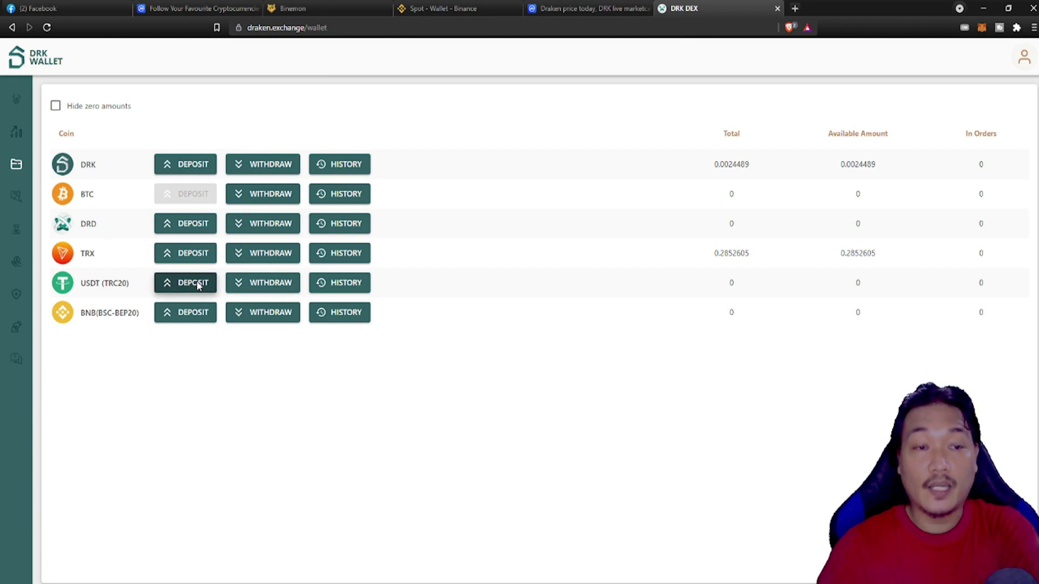
Step: Copy the USDT (TRC20) deposit address in the DRK wallet, check its minimum deposit and network, and close the deposit dialog
left_click(198, 286)
left_click_drag(538, 265, 544, 265)
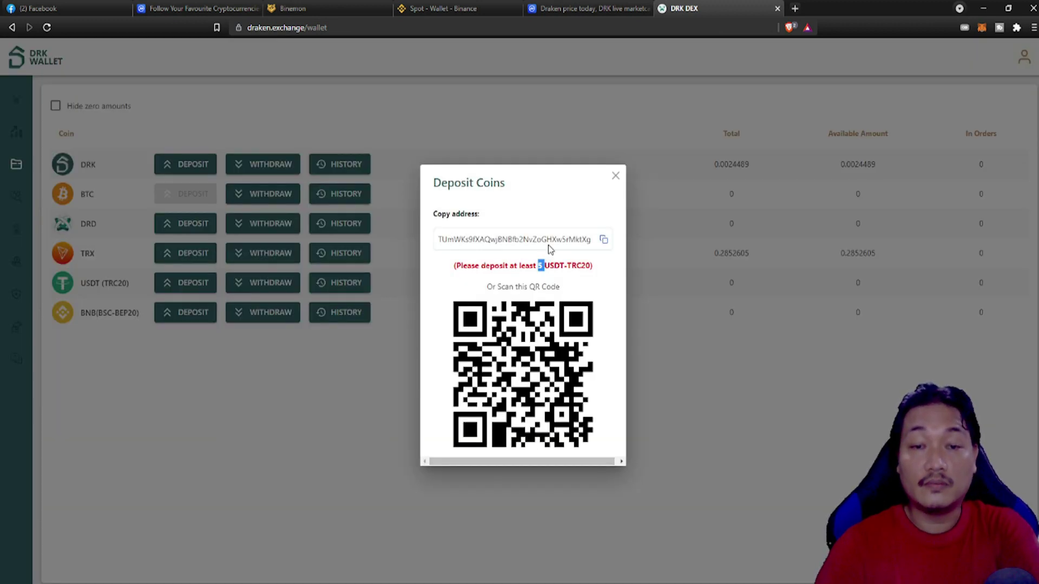
left_click(602, 239)
left_click(602, 241)
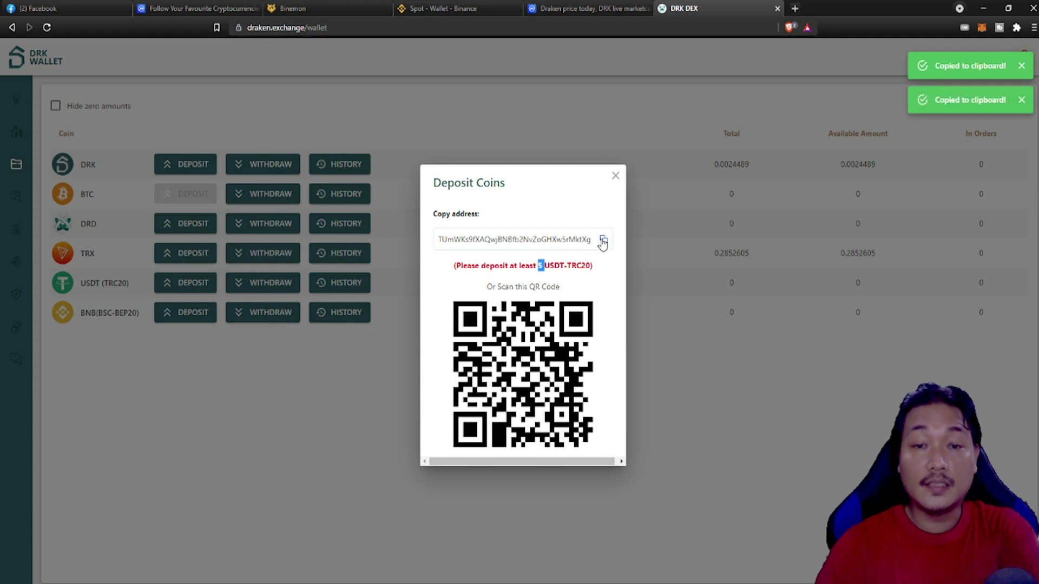
left_click_drag(567, 265, 591, 265)
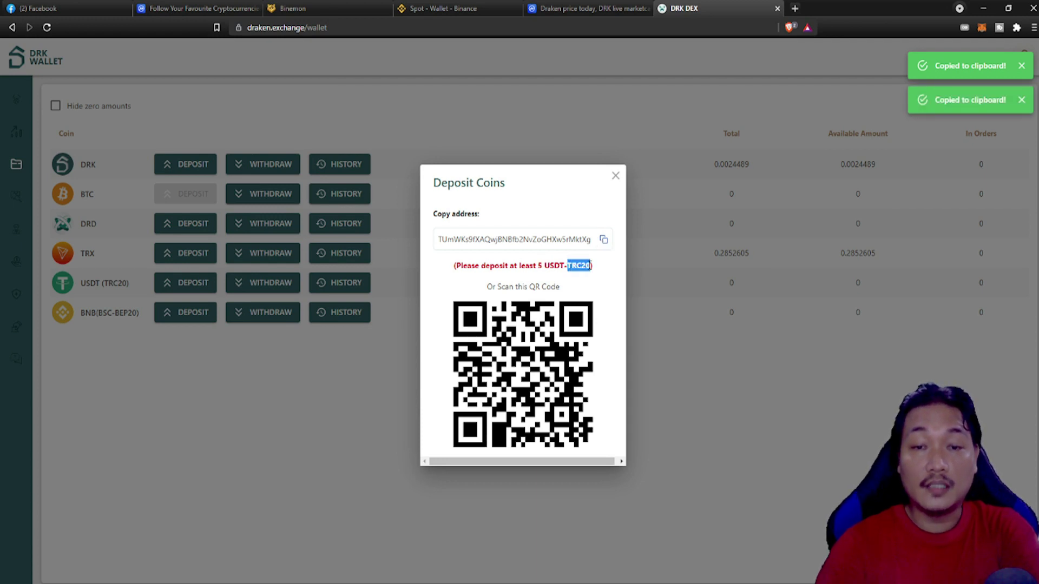
left_click(615, 177)
Step: Switch to Binance, start a USDT withdrawal from the Spot wallet and paste the copied DRK wallet address as the recipient
left_click(411, 8)
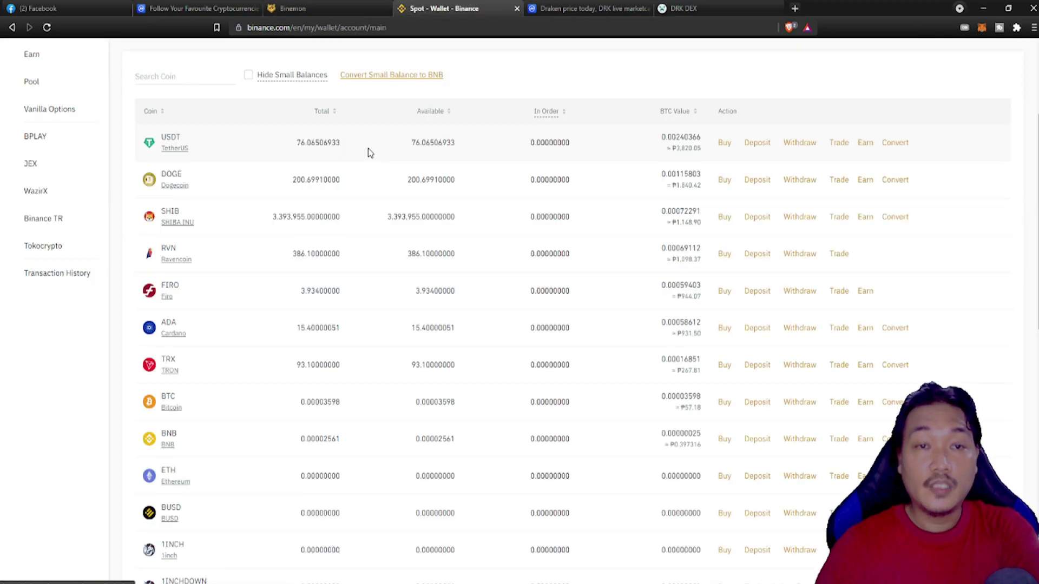
scroll(424, 364, "up", 2)
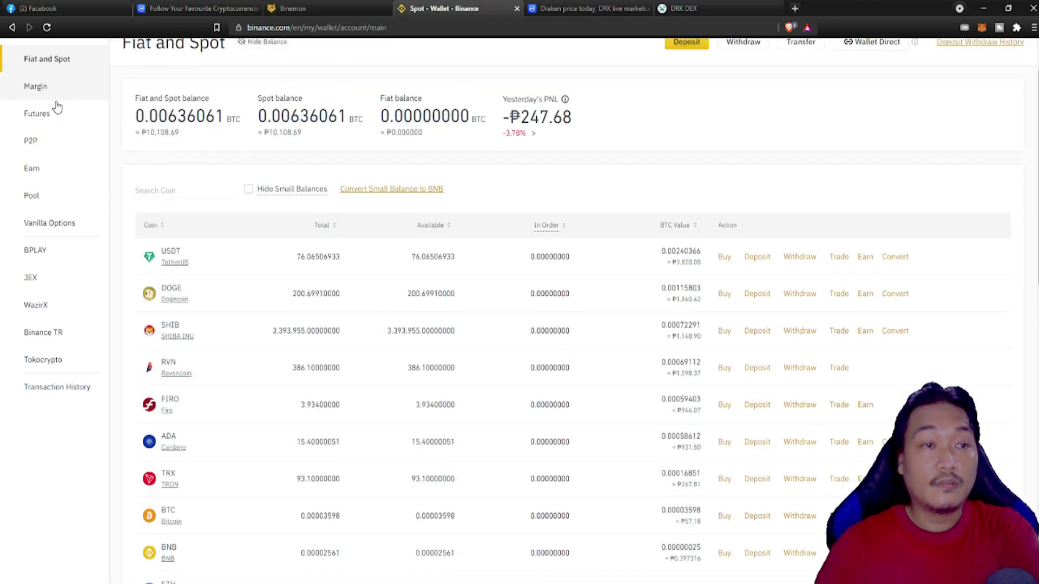
scroll(216, 73, "down", 1)
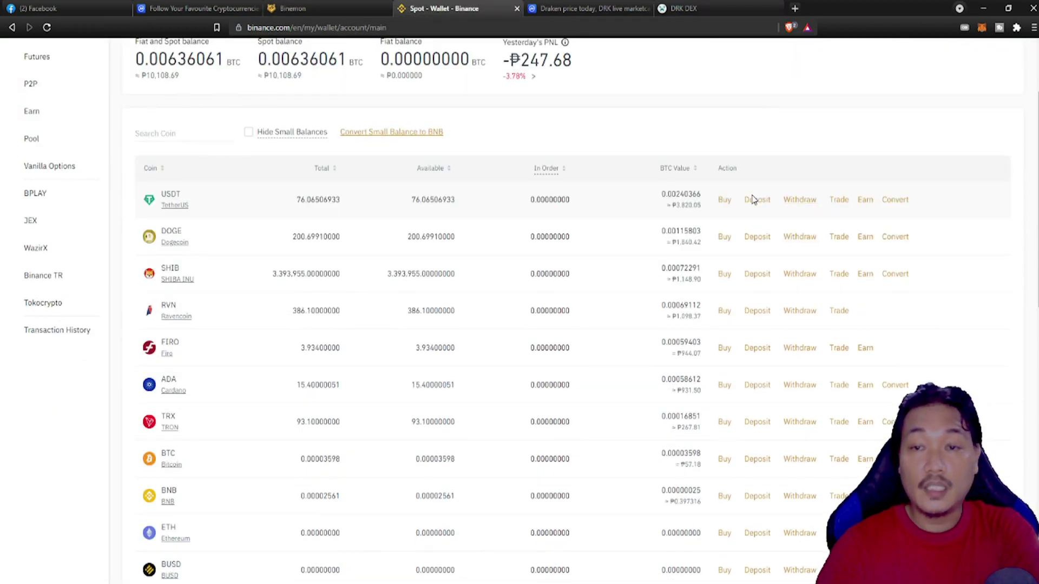
left_click(798, 201)
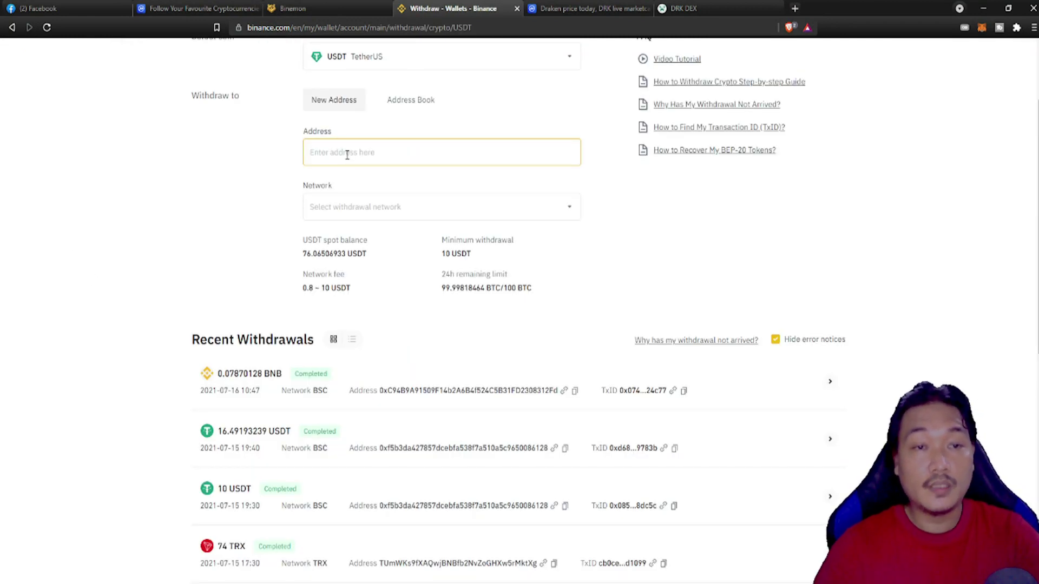
right_click(347, 154)
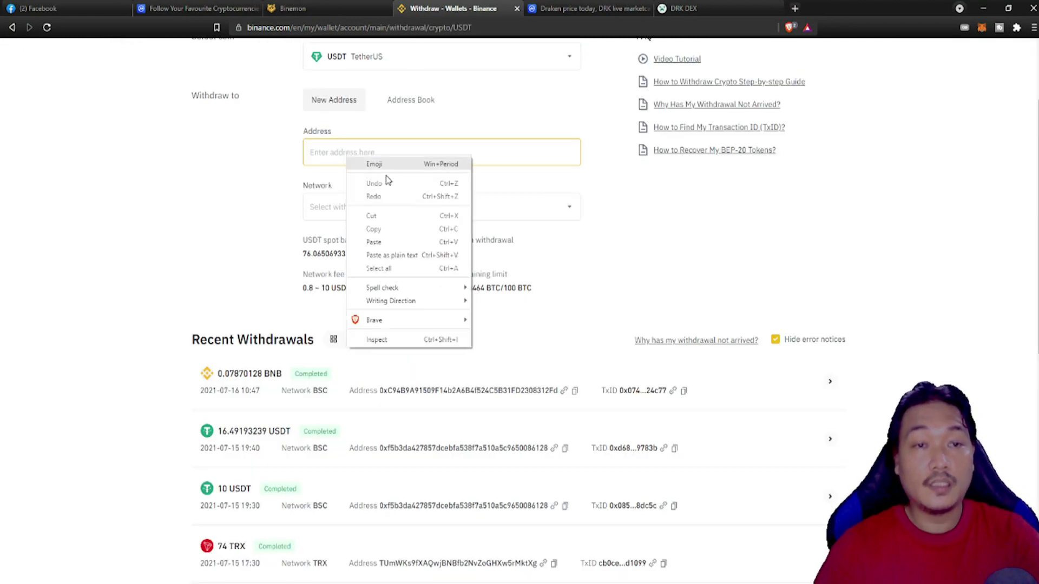
left_click(384, 243)
key("ctrl+v")
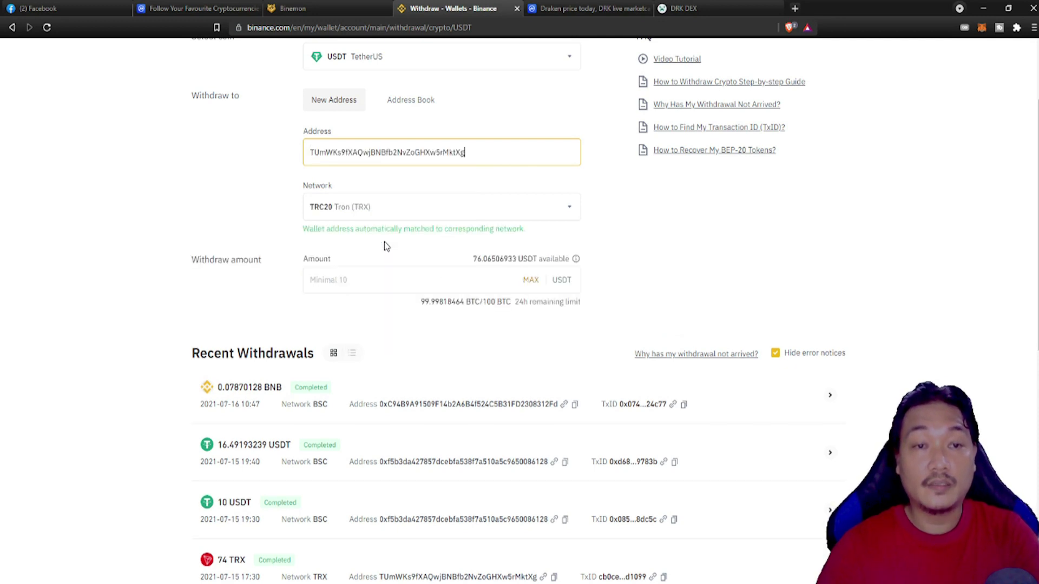
Step: Check the matched withdrawal network against the available network options, keeping TRC20 Tron (TRX)
left_click(311, 207)
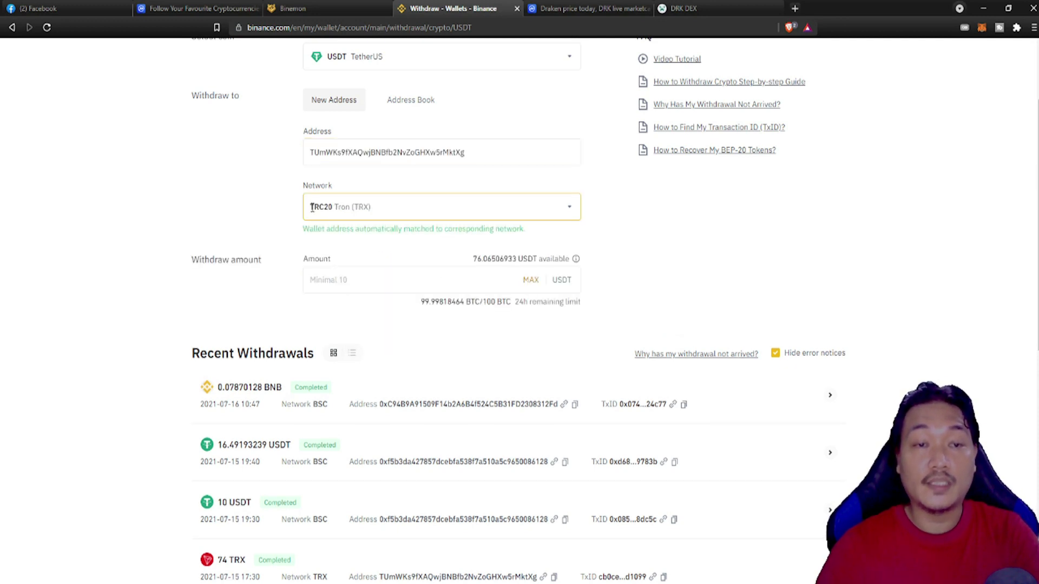
left_click_drag(311, 207, 336, 207)
left_click(364, 209)
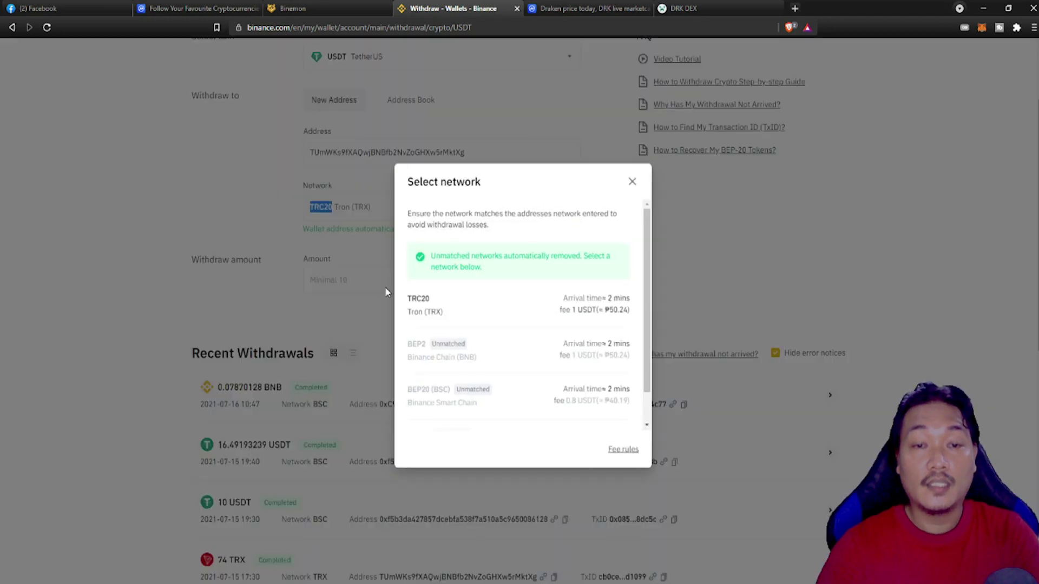
left_click(331, 266)
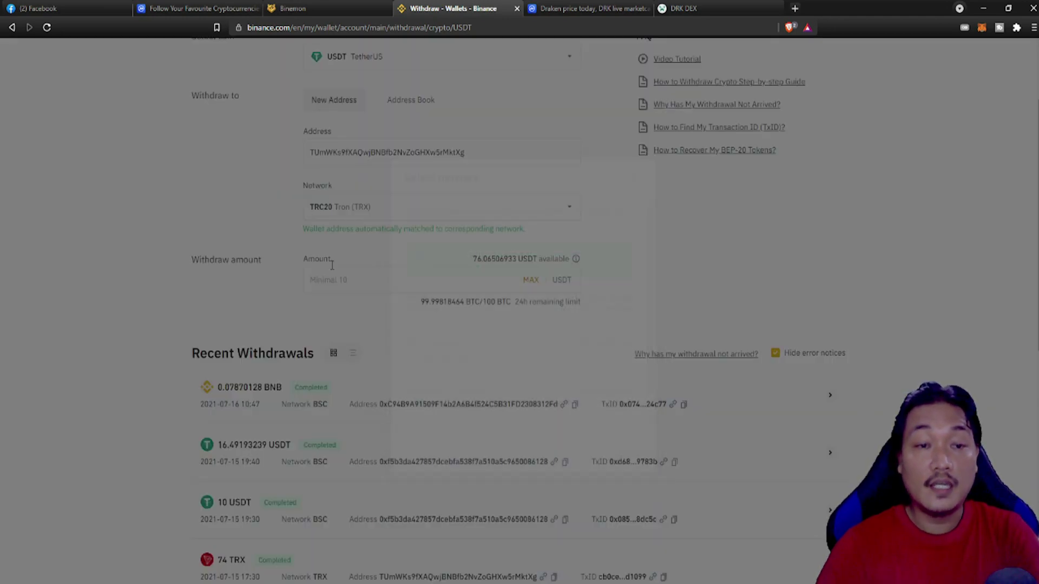
Step: Set the USDT withdrawal amount to 11
left_click(433, 280)
type("11")
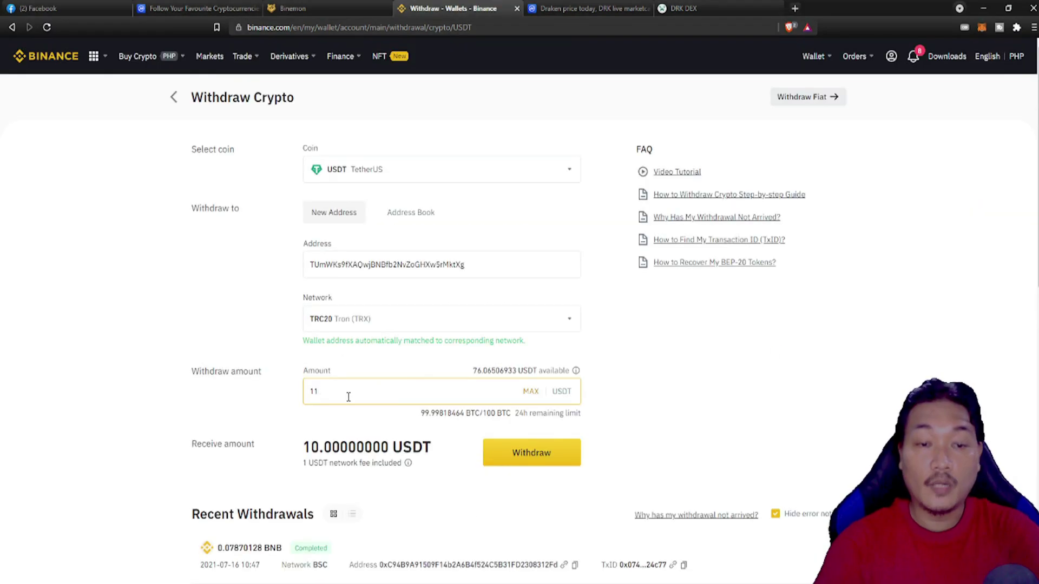
double_click(307, 392)
key("BackSpace")
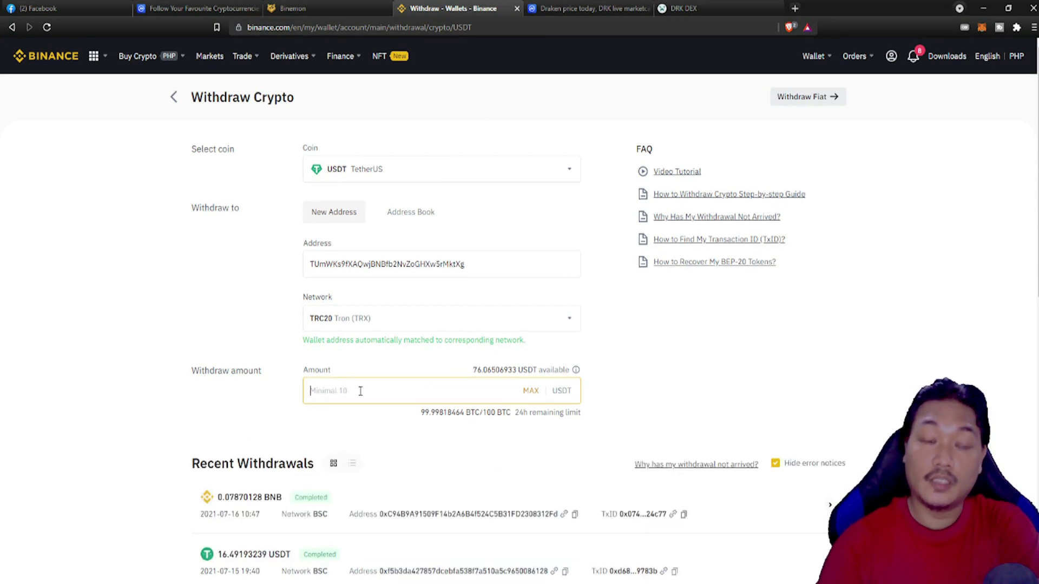
type("11")
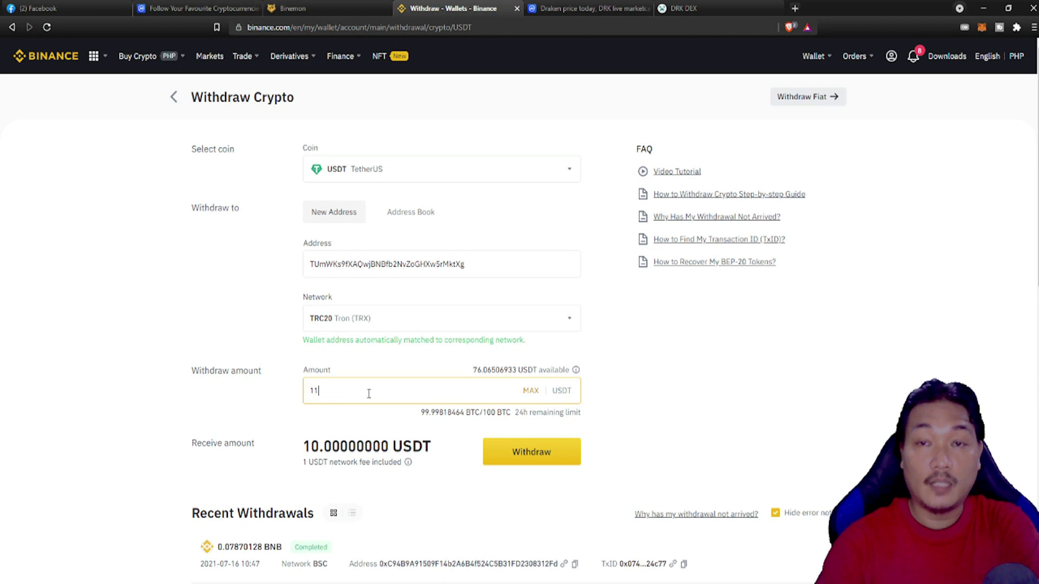
Step: Check the receive amount and the network fee for the USDT withdrawal
left_click_drag(304, 447, 387, 448)
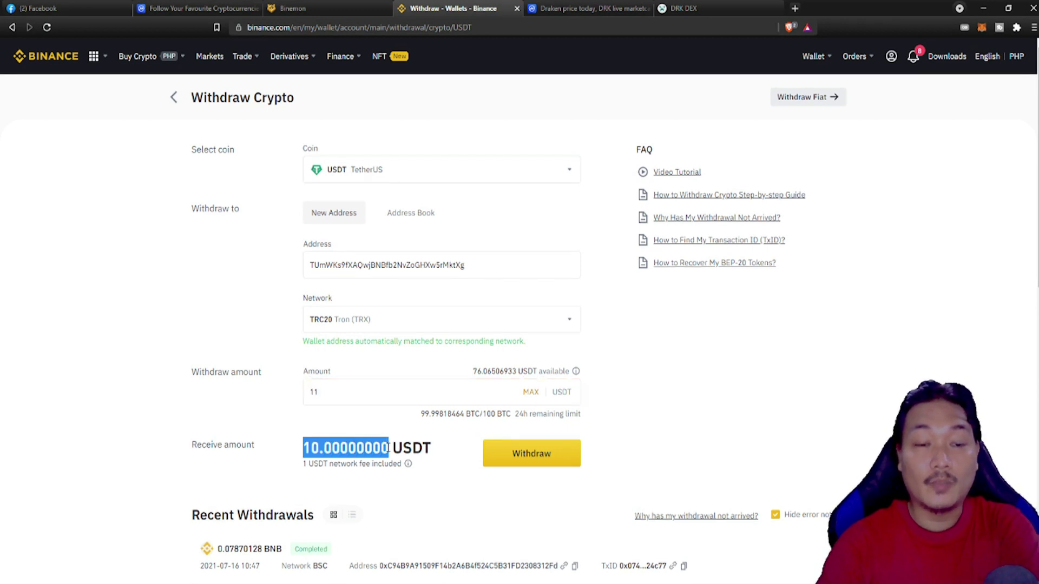
left_click(304, 448)
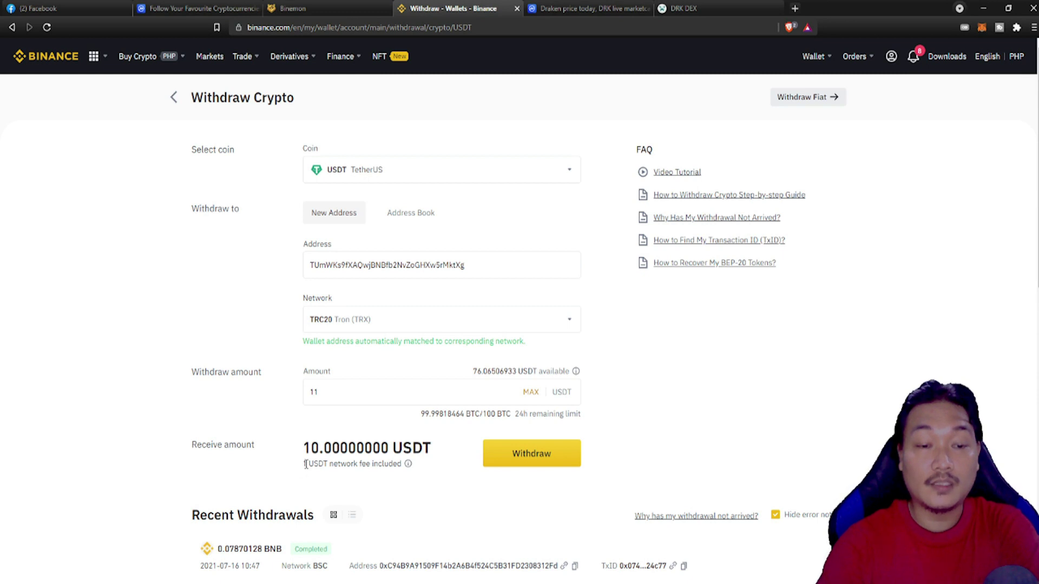
triple_click(306, 464)
left_click_drag(302, 466, 305, 467)
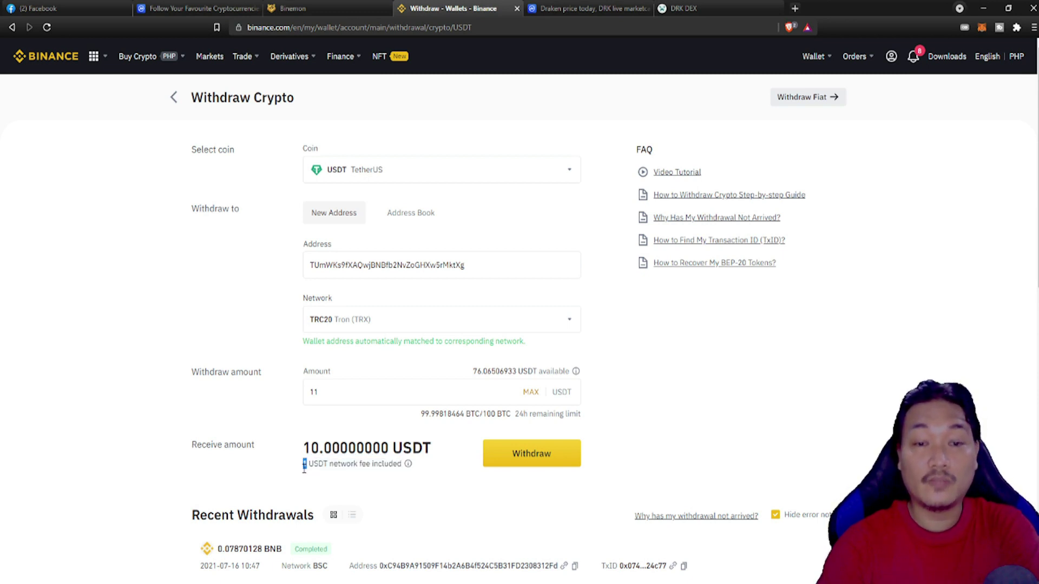
left_click(304, 467)
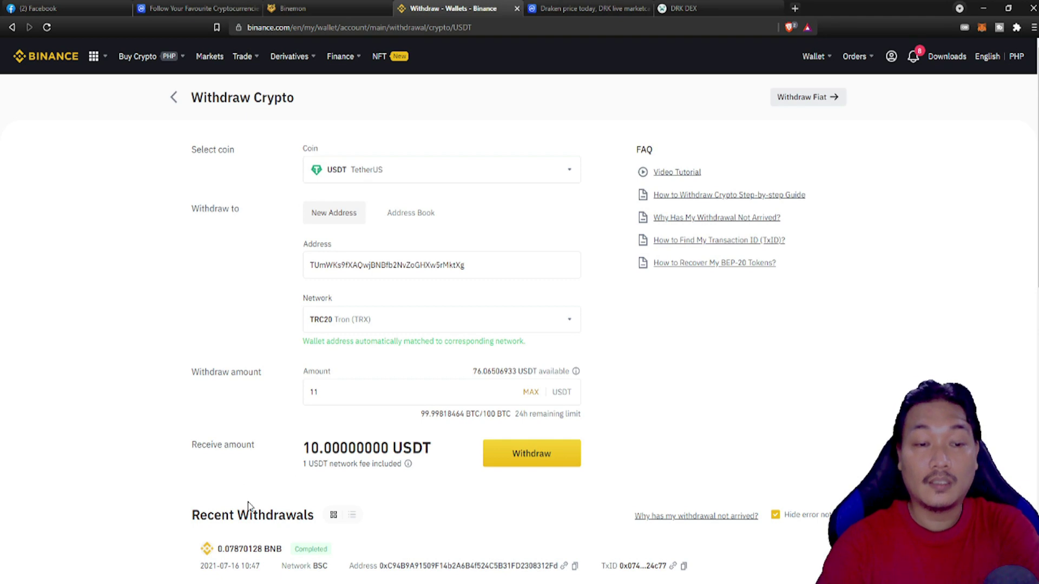
Step: Submit the USDT withdrawal with the phone and e-mail verification codes, complete the request and refresh the page for its status
left_click(530, 462)
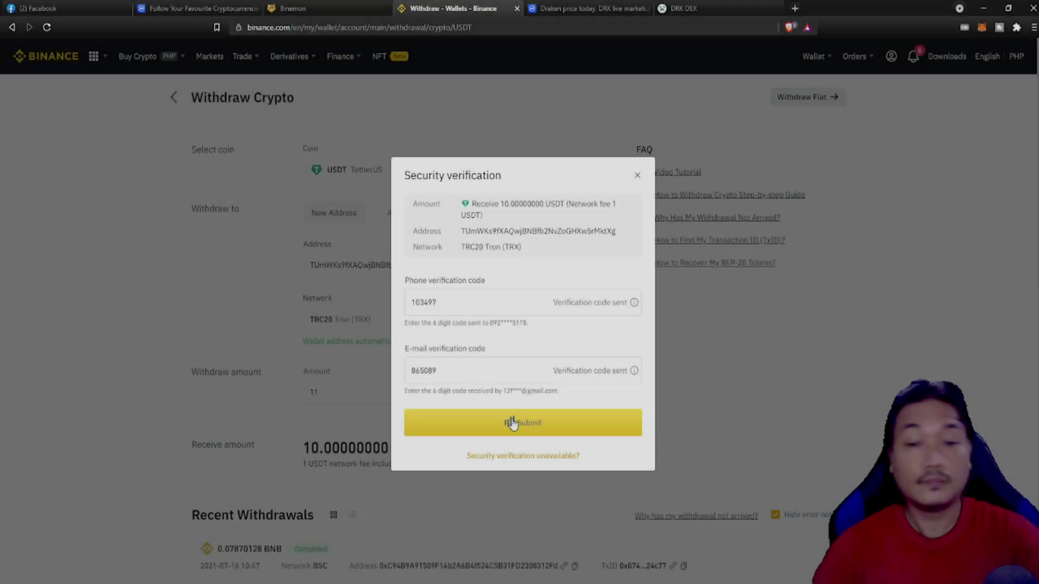
left_click(510, 422)
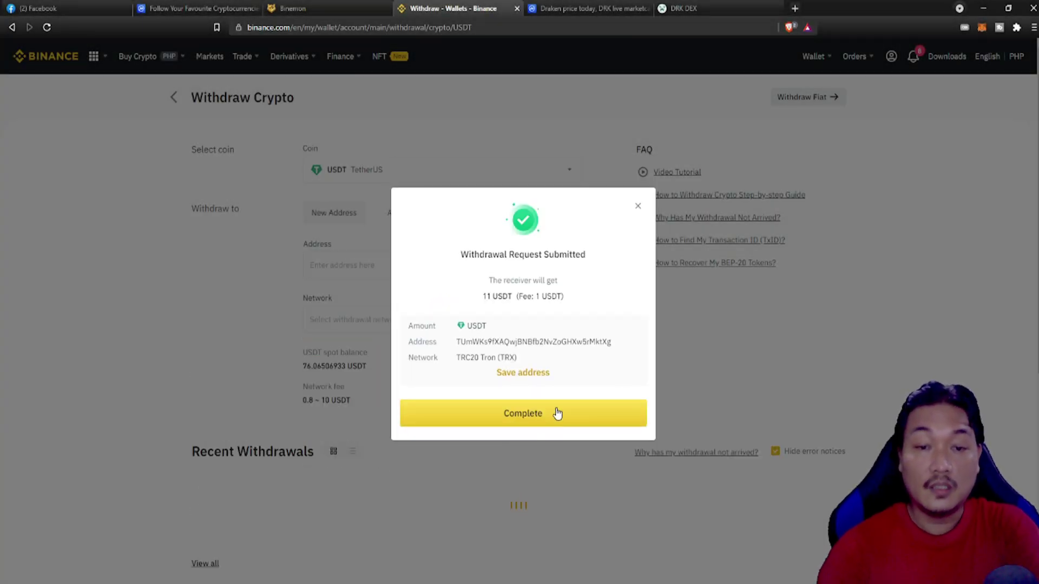
left_click(523, 415)
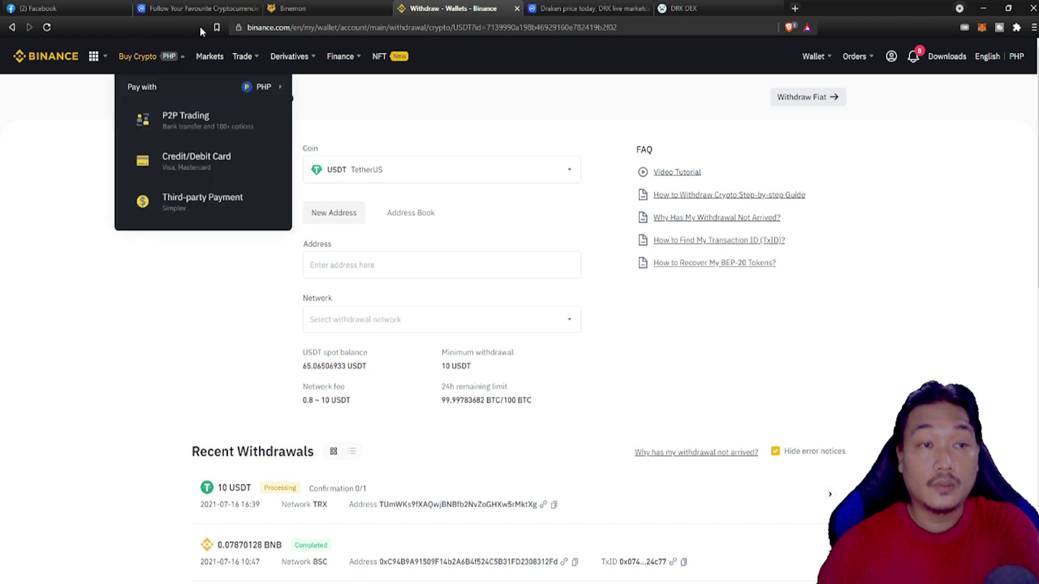
left_click(48, 27)
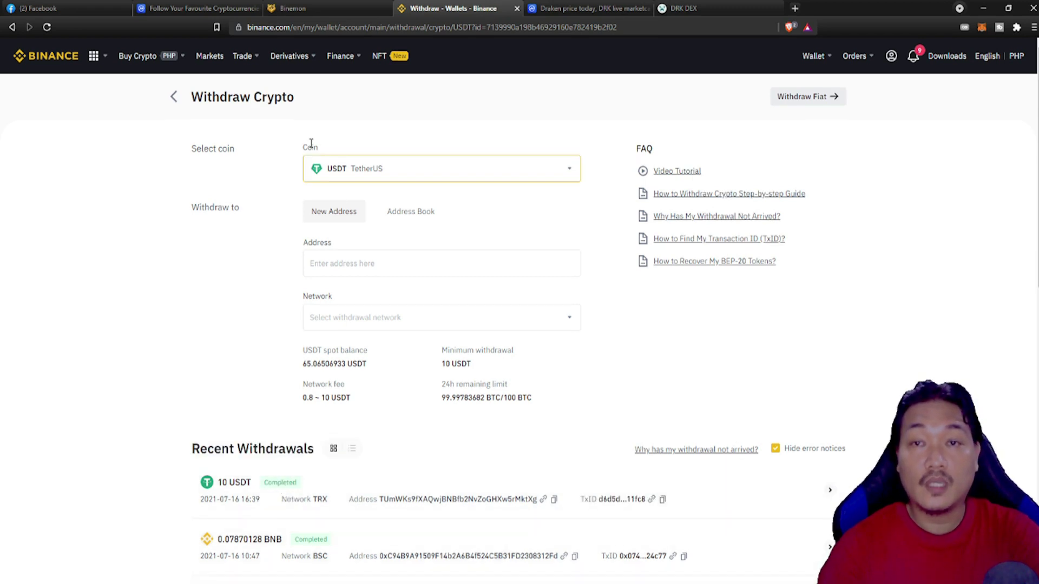
Step: Refresh the DRK exchange wallet and check the USDT (TRC20) balance against the completed Binance withdrawal
left_click(683, 8)
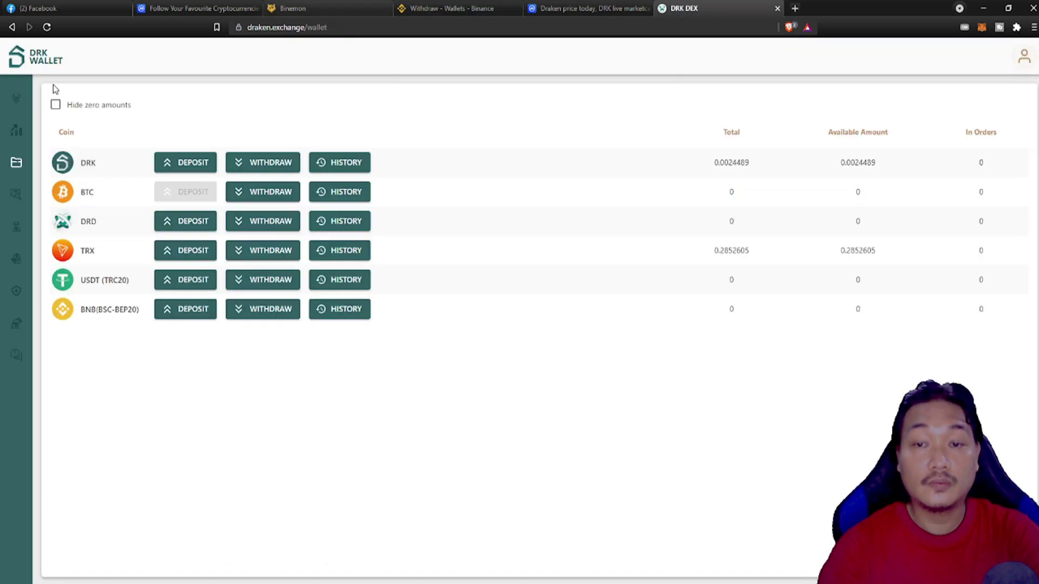
left_click(47, 28)
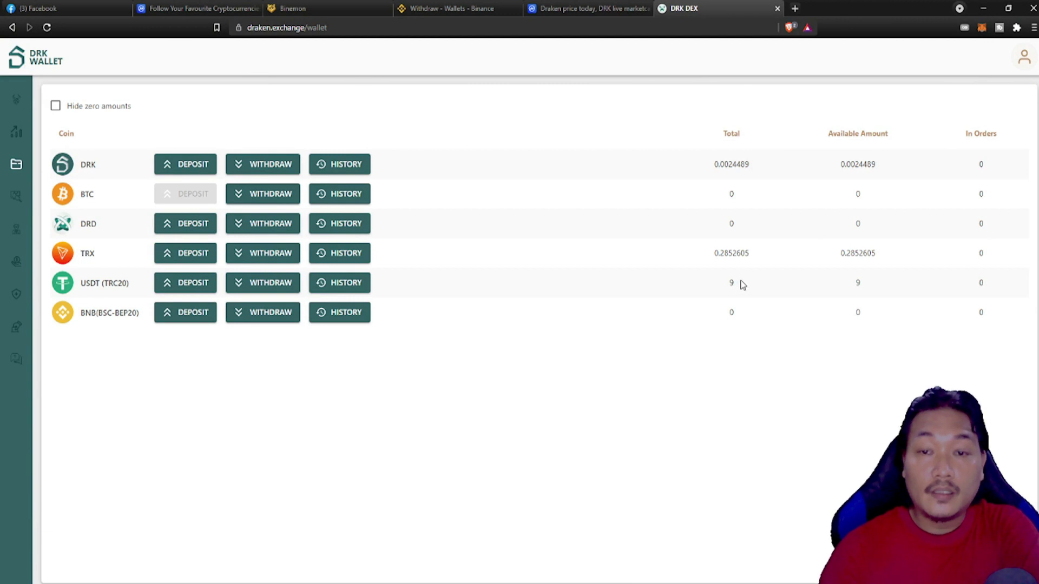
left_click(449, 8)
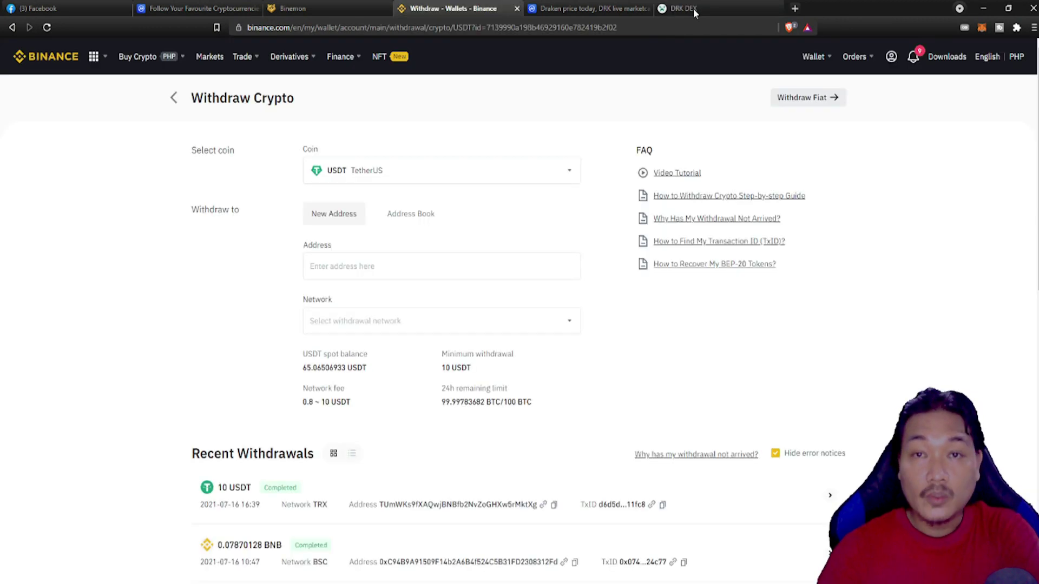
left_click(693, 8)
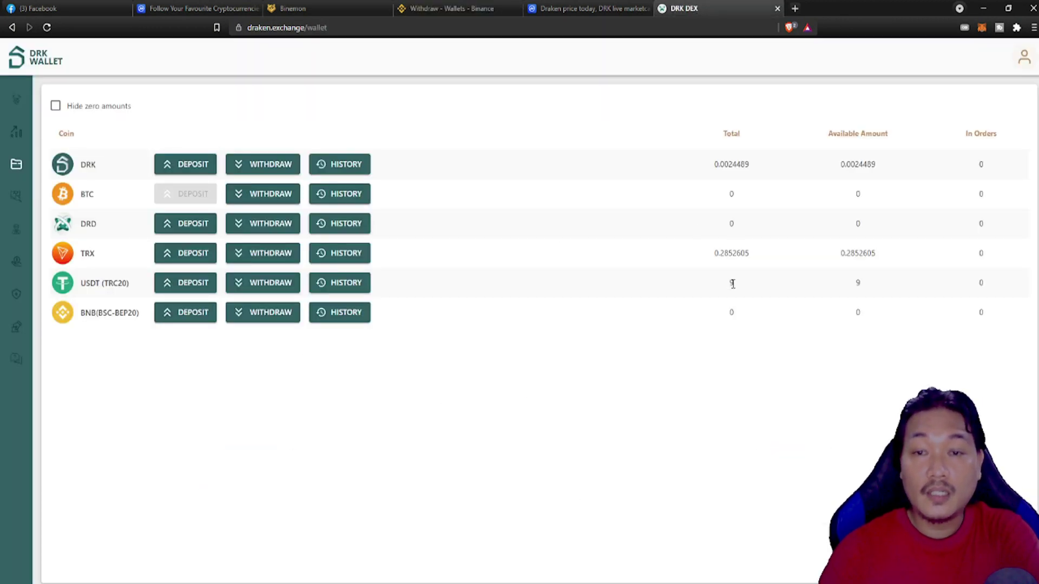
Step: Copy the USDT (TRC20) deposit address from the DRK wallet and enter it as the Binance withdrawal address
left_click(199, 287)
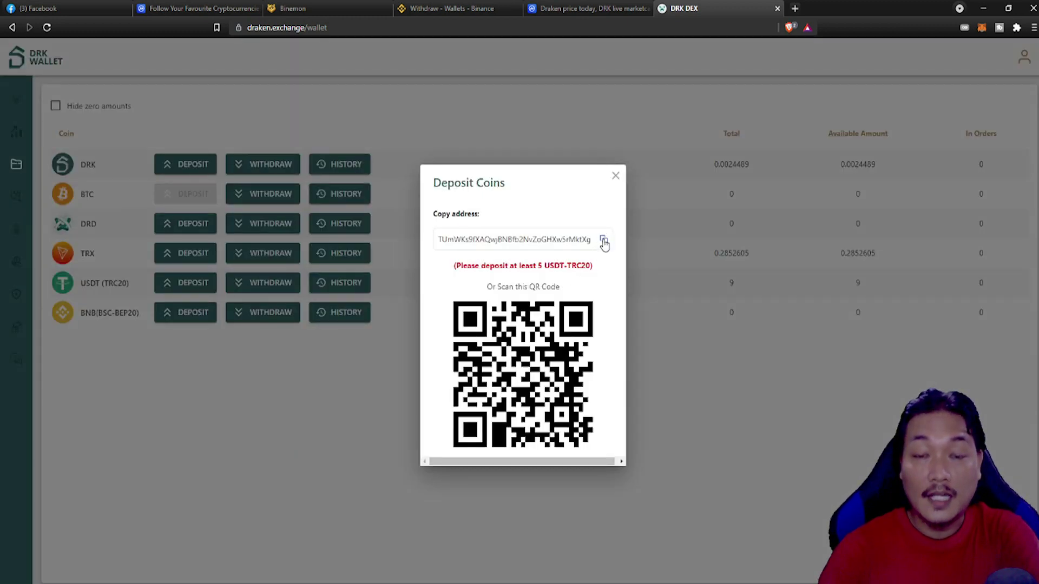
left_click(604, 241)
key("ctrl+4")
left_click(340, 265)
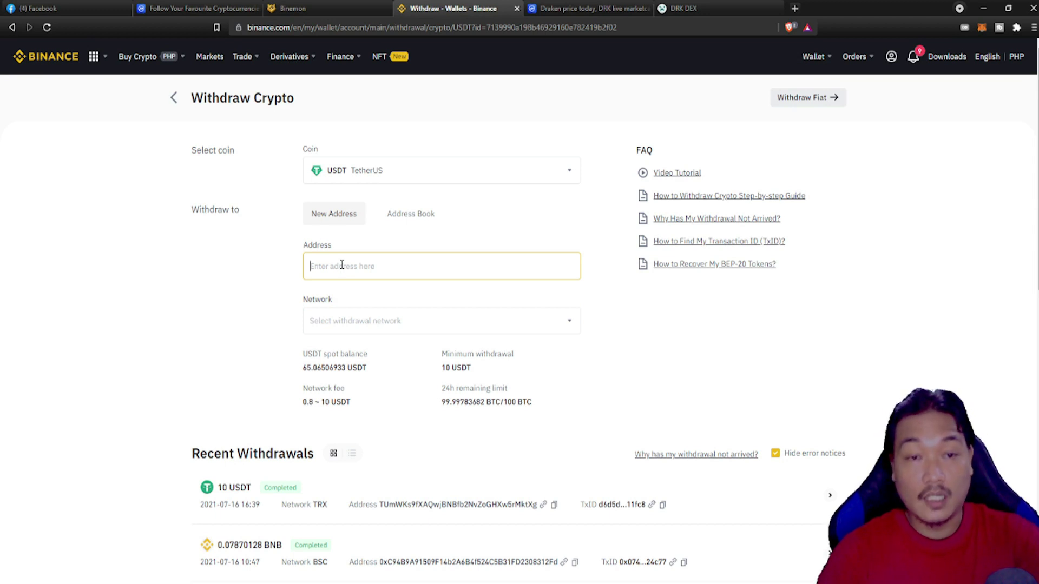
key("ctrl+v")
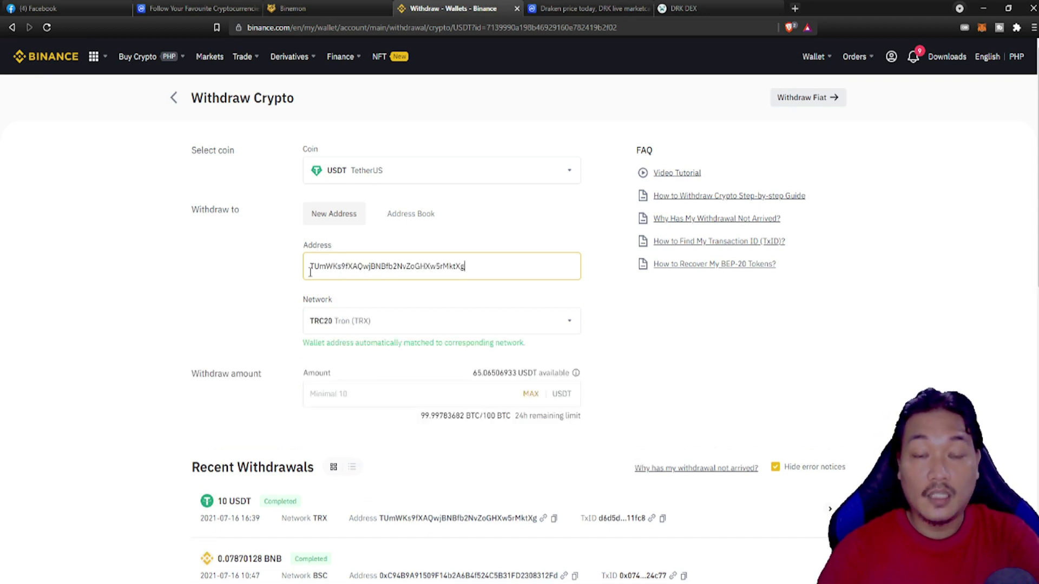
Step: Set the USDT withdrawal to the maximum amount, 65.06506933, then submit and complete the request over TRC20
left_click(531, 397)
left_click(531, 398)
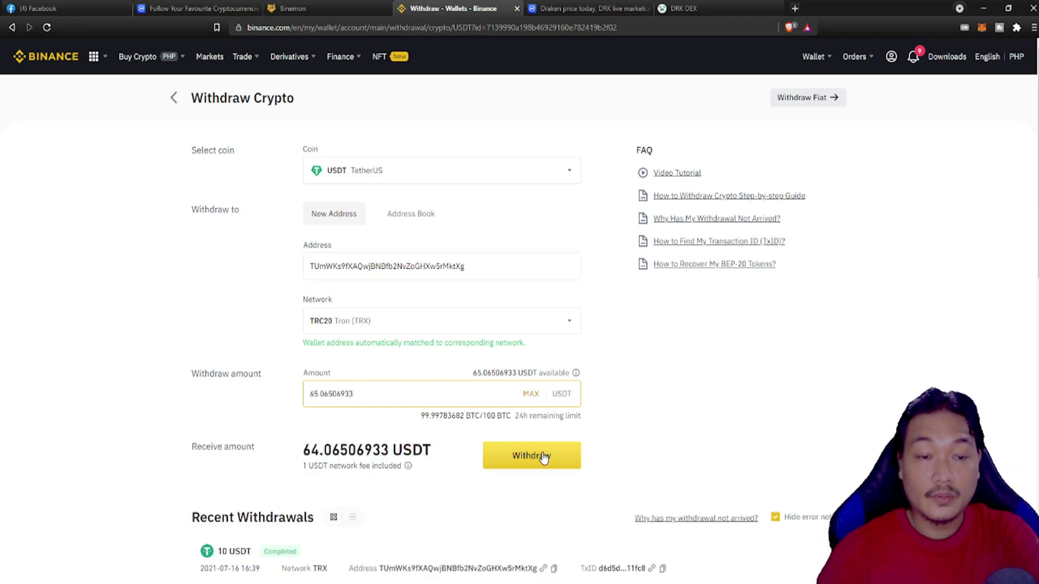
left_click(531, 455)
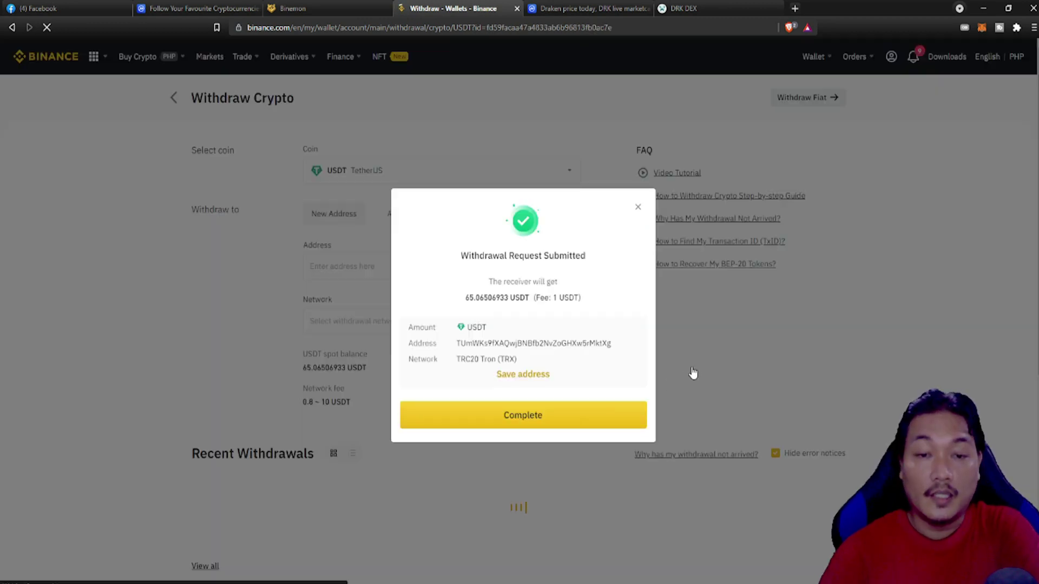
left_click(519, 415)
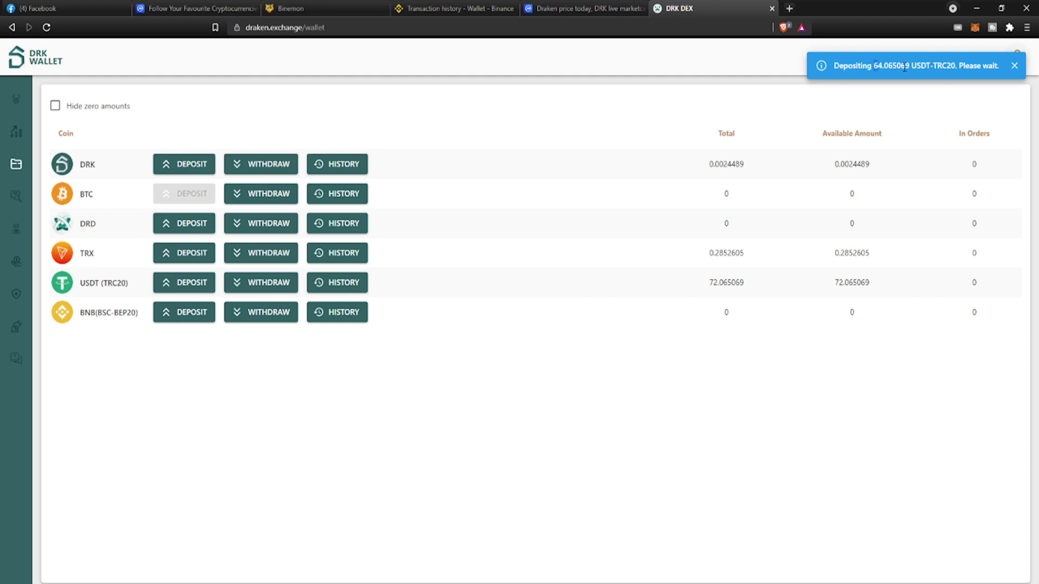
Step: Check the deposit notice and the USDT (TRC20) balance in the DRK exchange wallet, then dismiss the notice
left_click_drag(904, 68, 1005, 76)
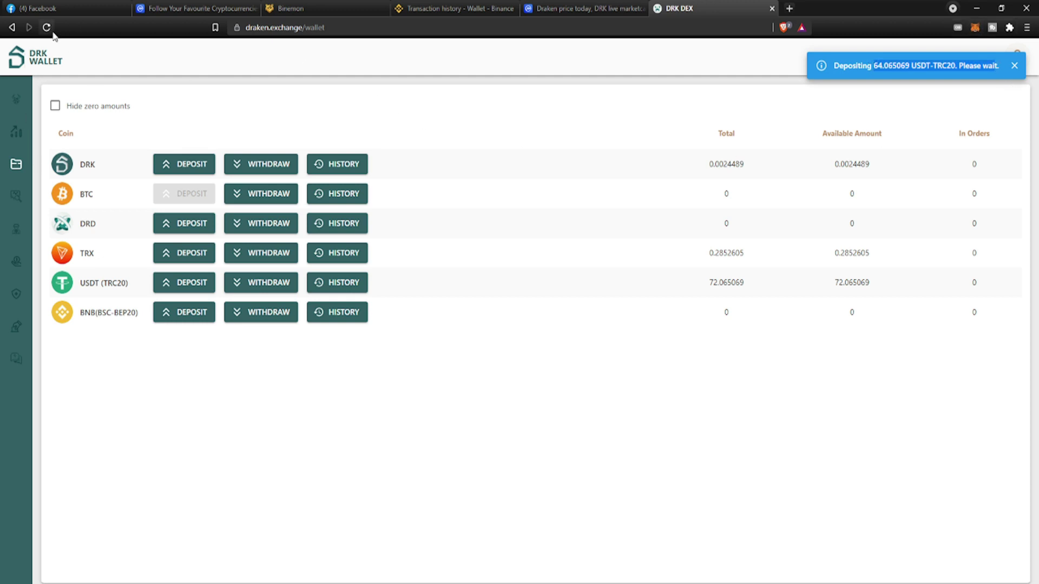
left_click(514, 437)
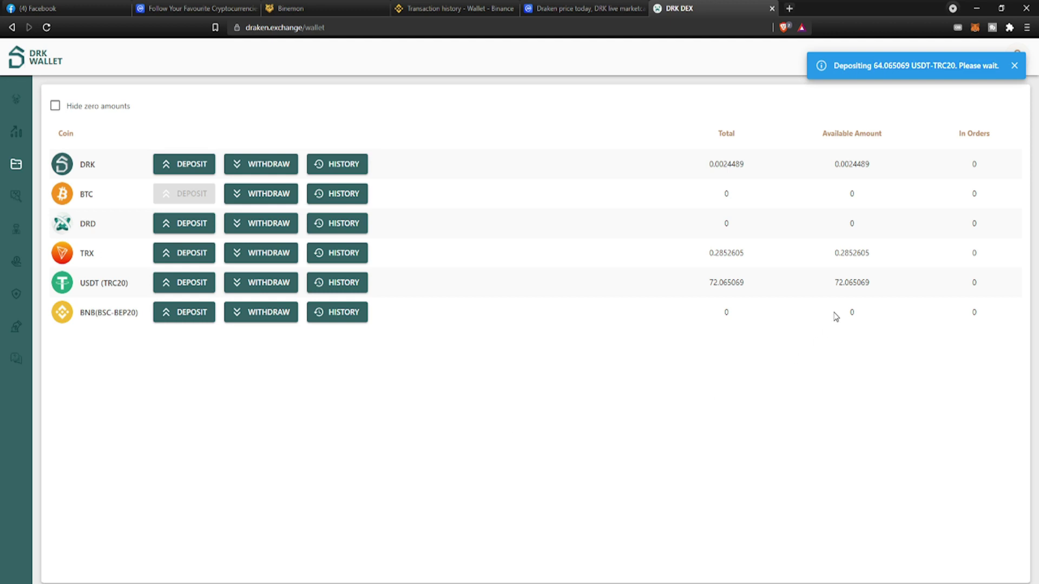
double_click(744, 283)
left_click(1013, 66)
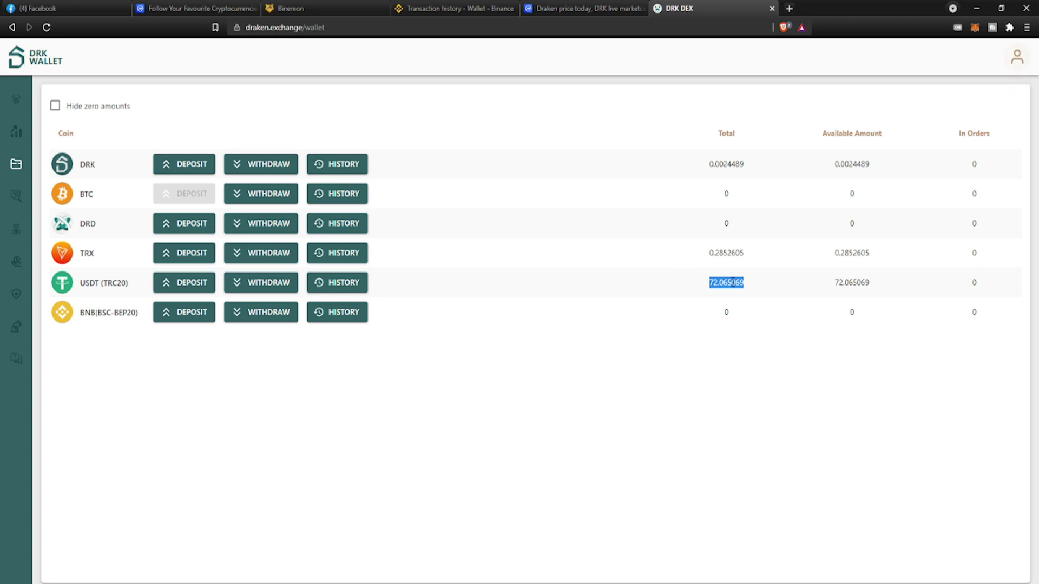
left_click(636, 309)
left_click_drag(683, 291, 885, 287)
left_click(85, 168)
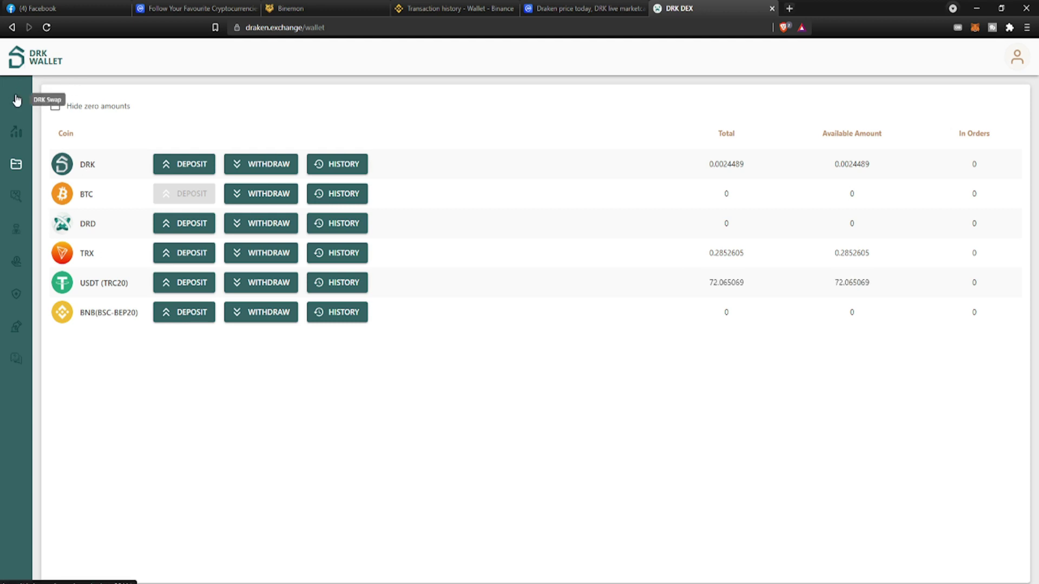
Step: Swap the maximum USDT amount, 72.06434834, for DRK in DRK Swap and confirm the swap
left_click(17, 100)
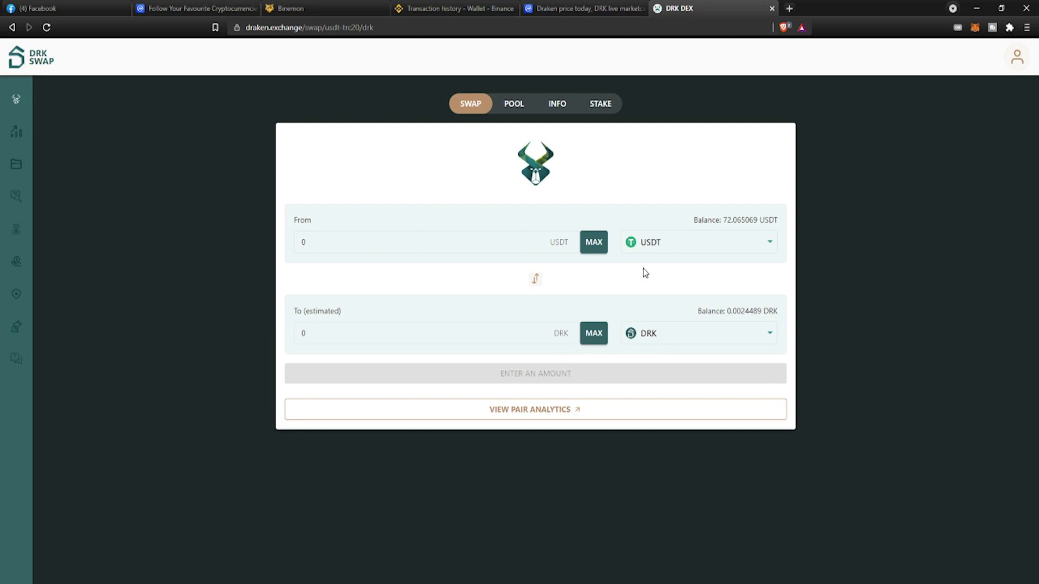
left_click(594, 242)
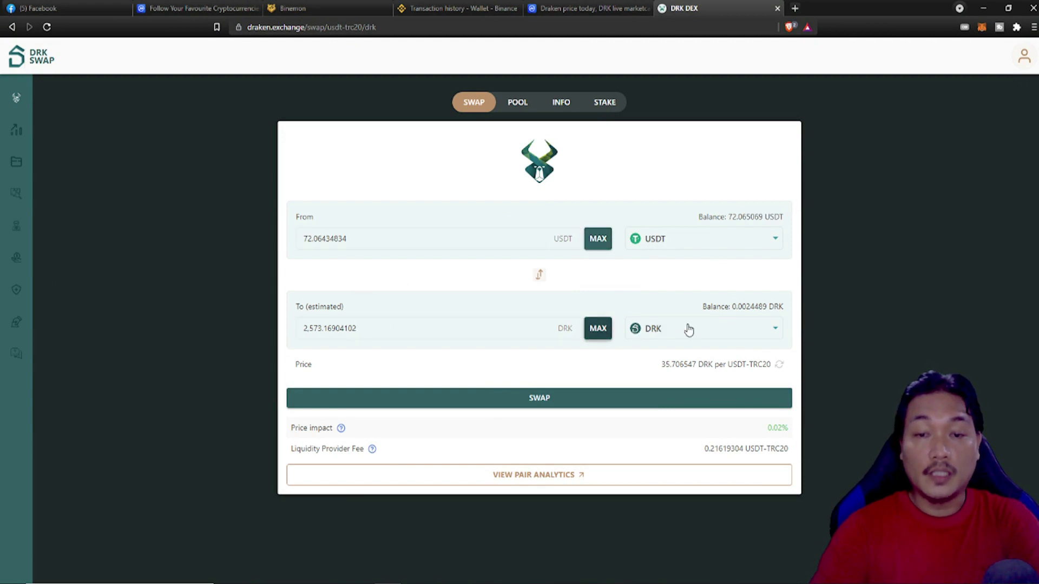
left_click_drag(398, 329, 297, 334)
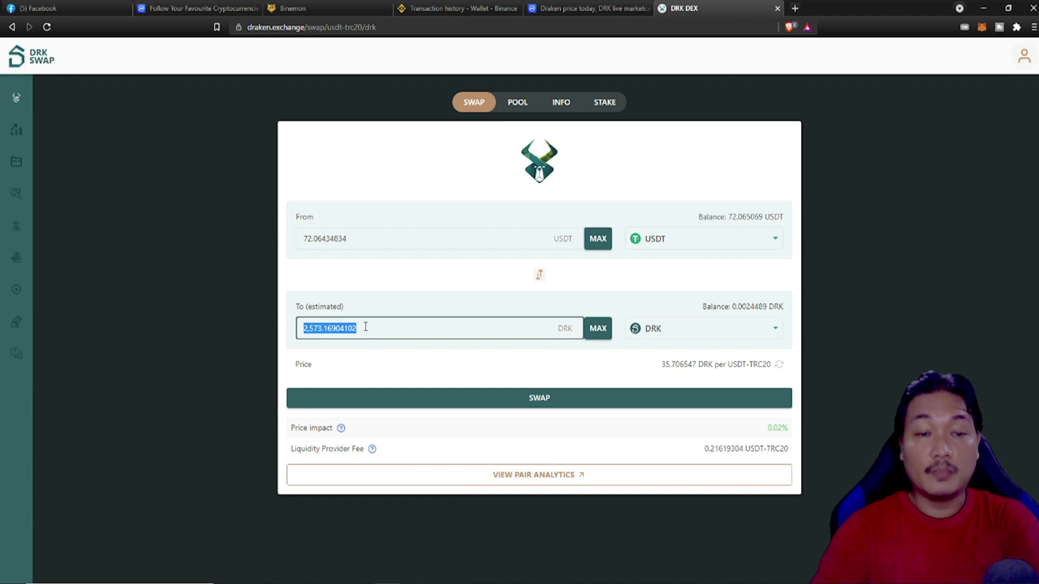
left_click(388, 330)
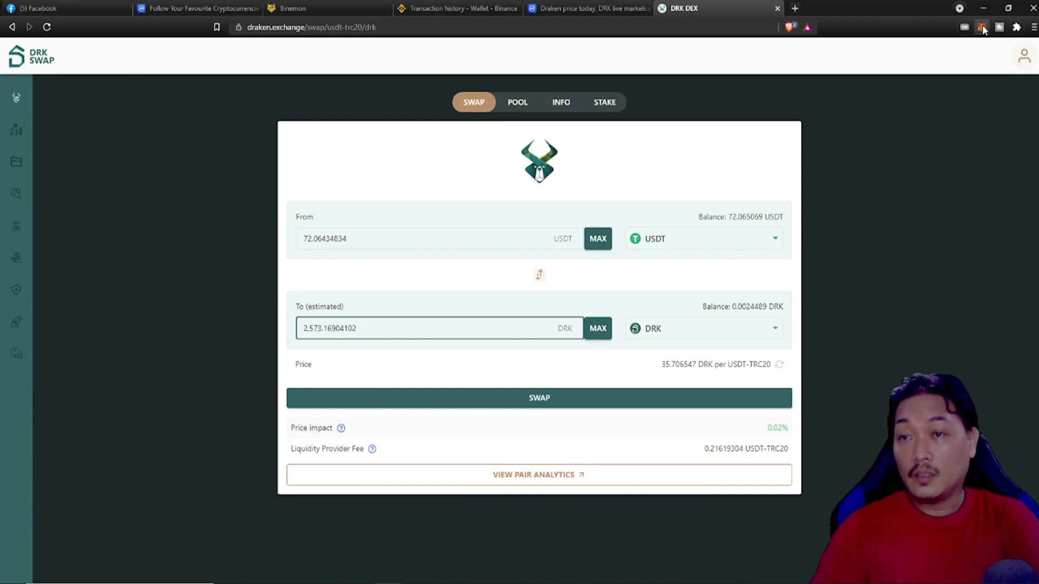
left_click(981, 28)
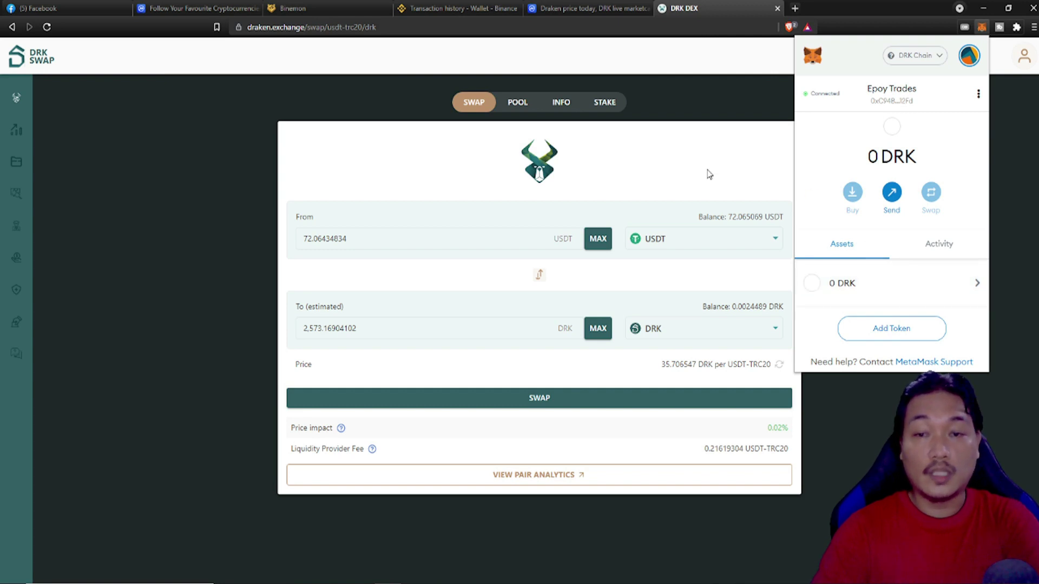
left_click(530, 401)
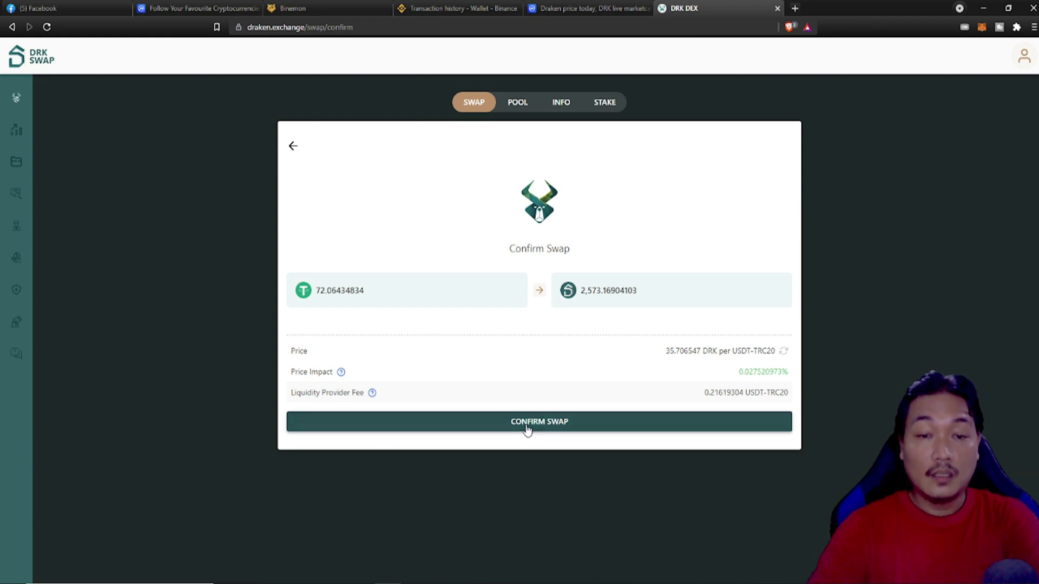
left_click(540, 422)
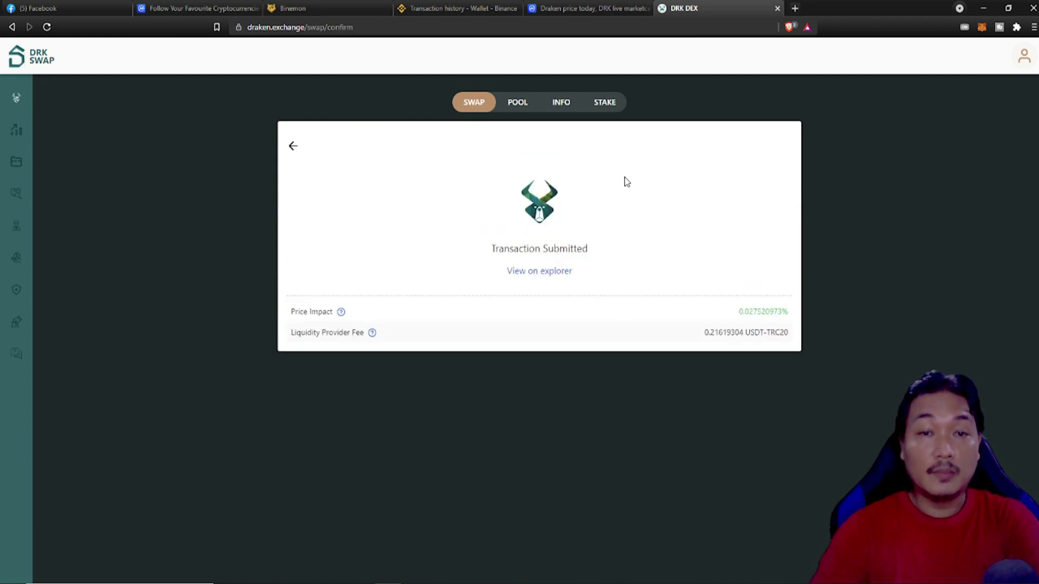
Step: Check the DRK balance in the exchange wallet and in the MetaMask account on DRK Chain
left_click(15, 169)
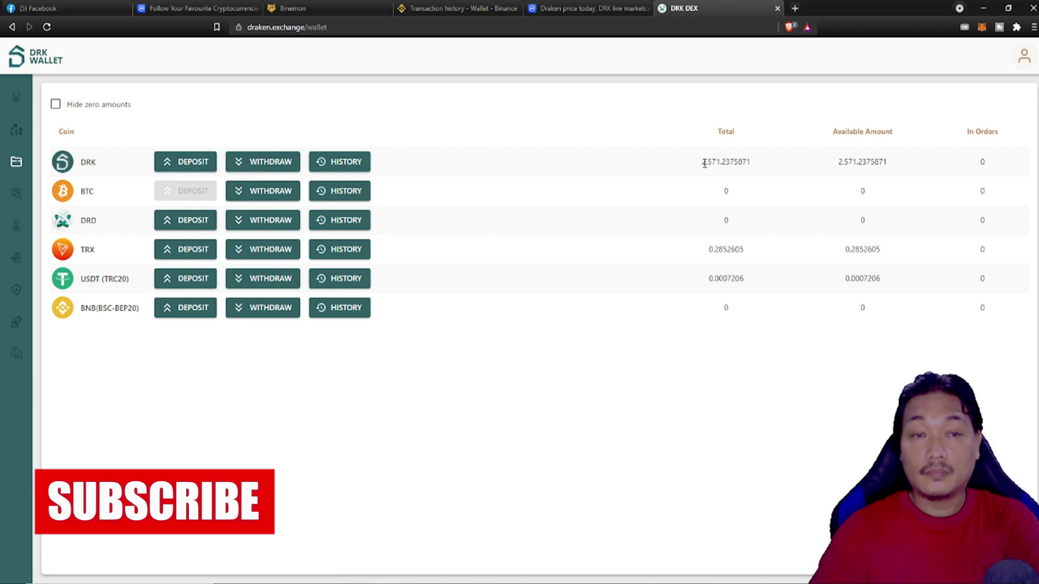
left_click_drag(704, 163, 759, 165)
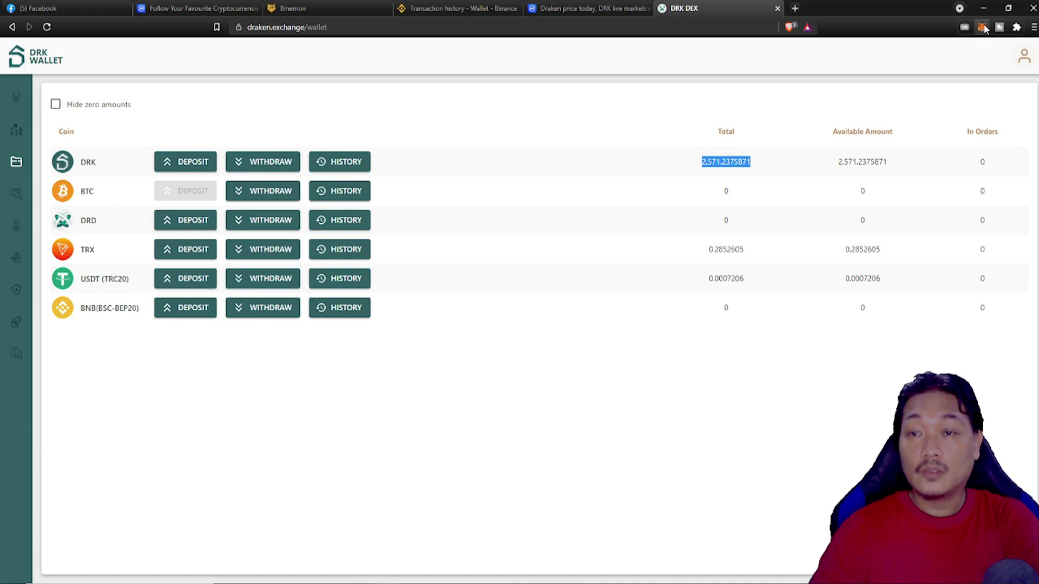
left_click(982, 28)
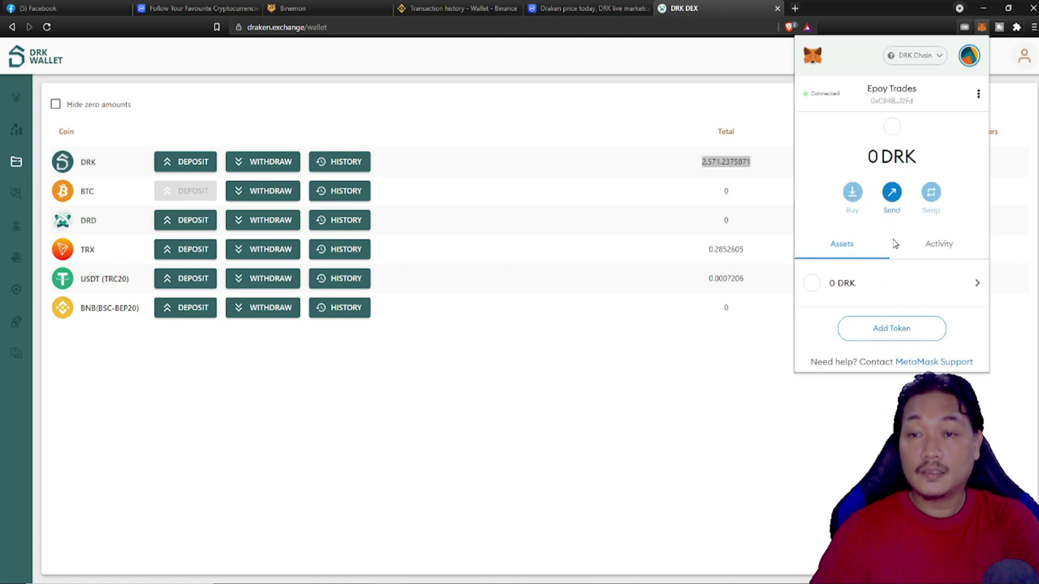
left_click(593, 392)
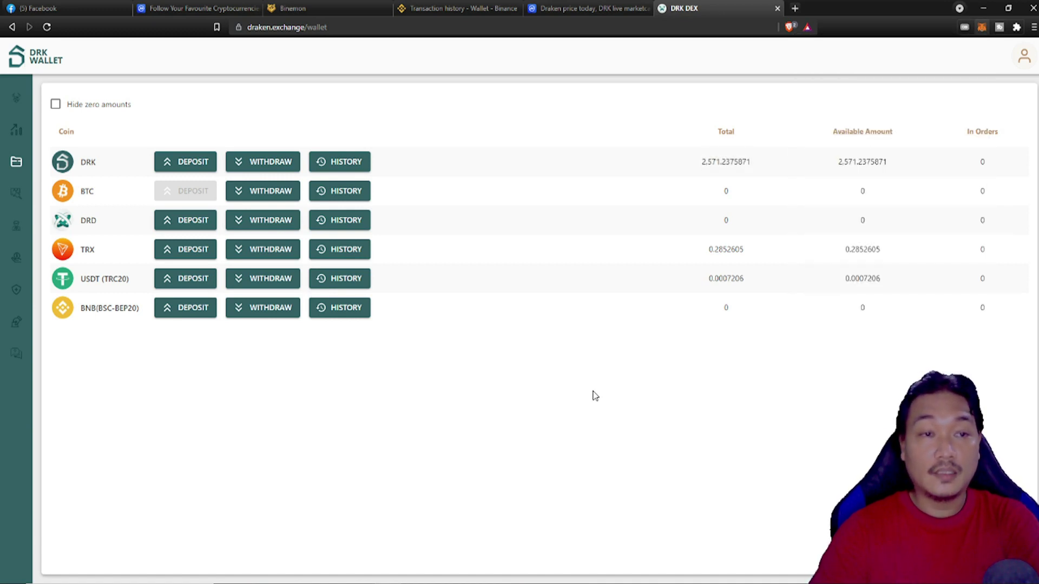
Step: Copy the MetaMask account address as the receiver for the DRK withdrawal
left_click(271, 163)
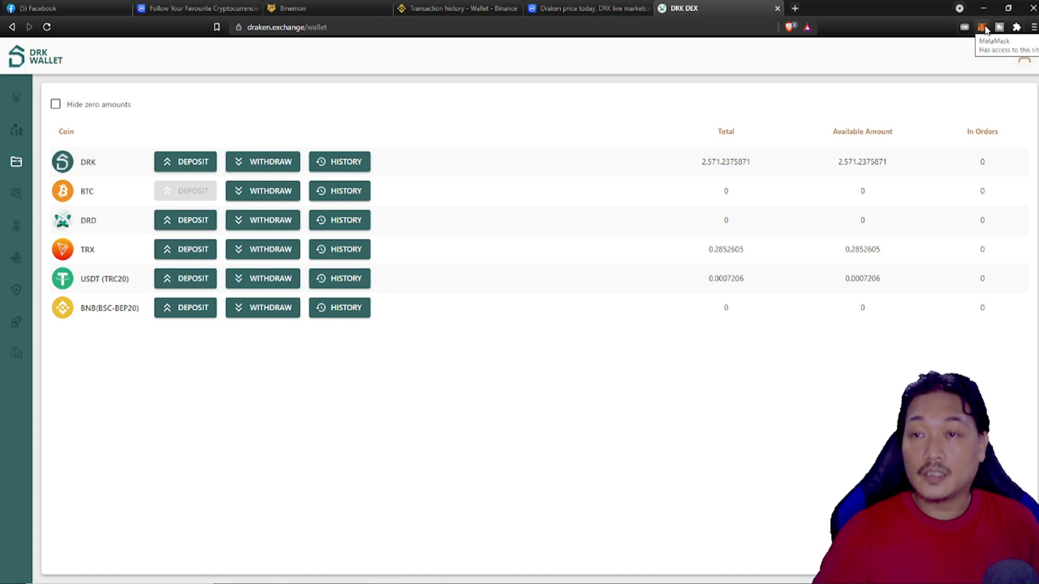
left_click(986, 30)
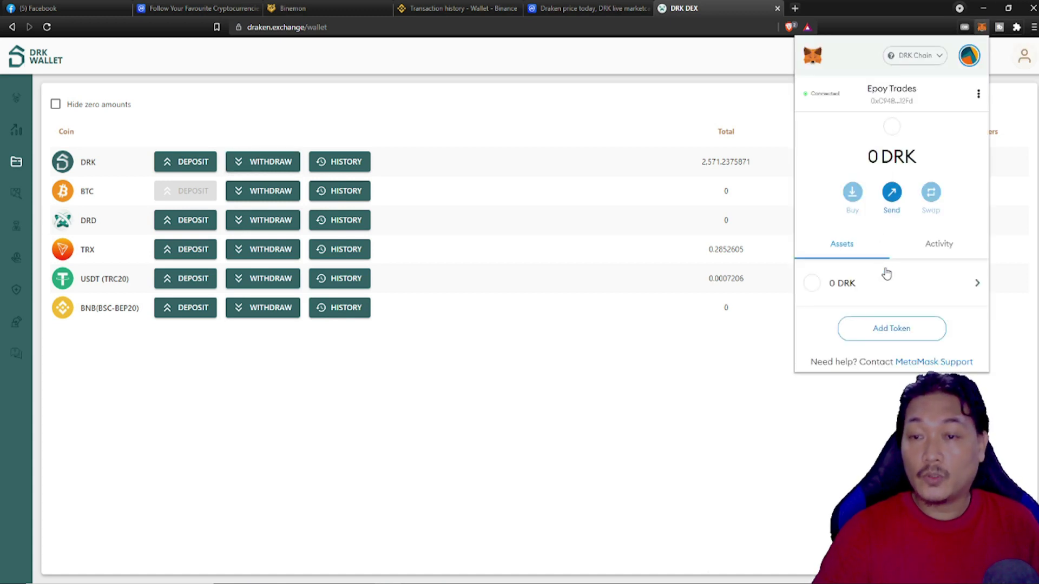
left_click(896, 103)
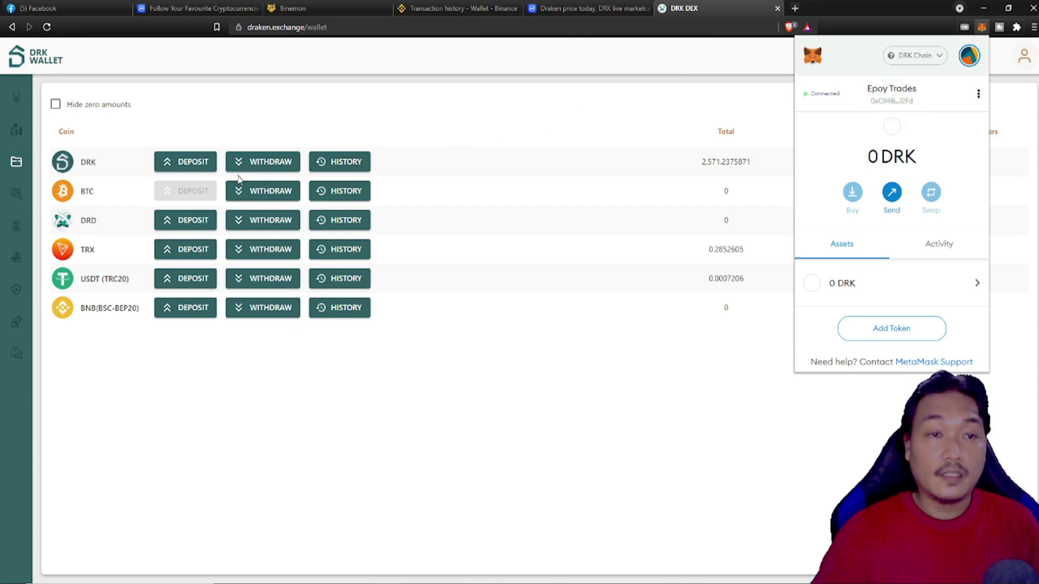
Step: Withdraw 2,571 DRK from the exchange wallet to the copied MetaMask address, checking the receiver against MetaMask before sending
left_click(258, 163)
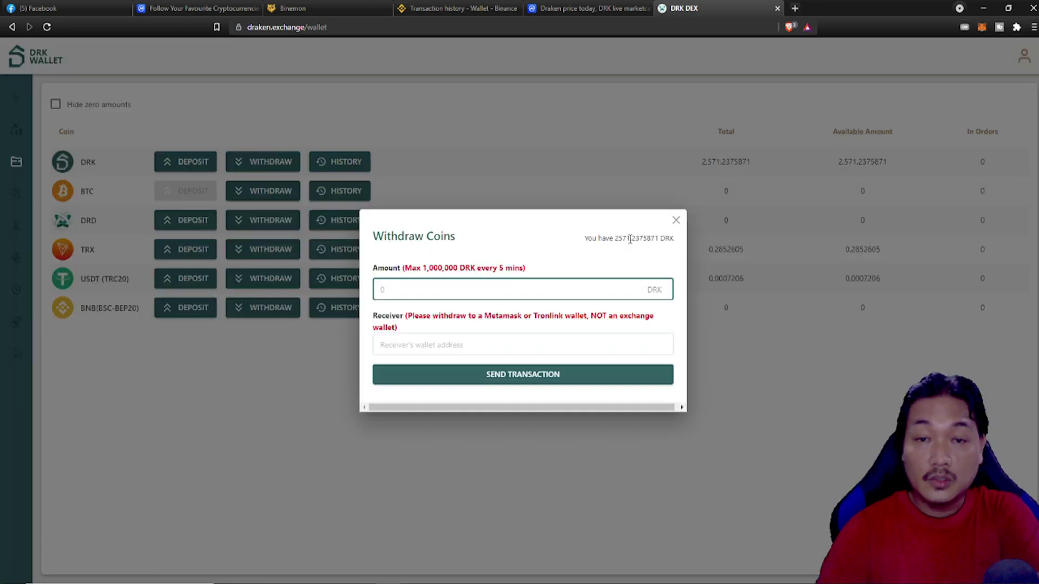
mouse_move(630, 238)
left_mouse_down()
mouse_move(615, 238)
mouse_move(661, 239)
mouse_move(614, 238)
left_mouse_up()
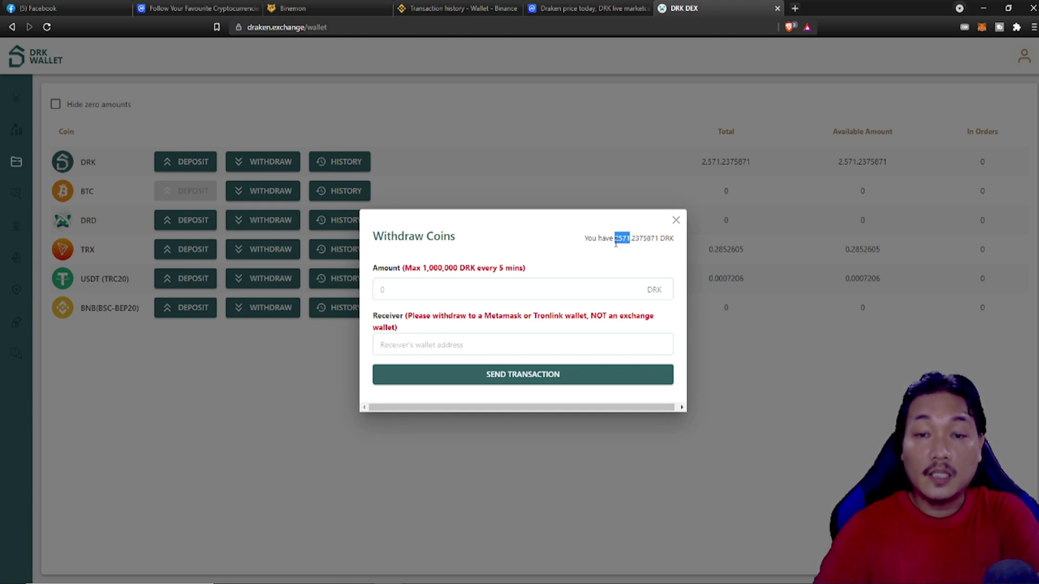
left_click(399, 294)
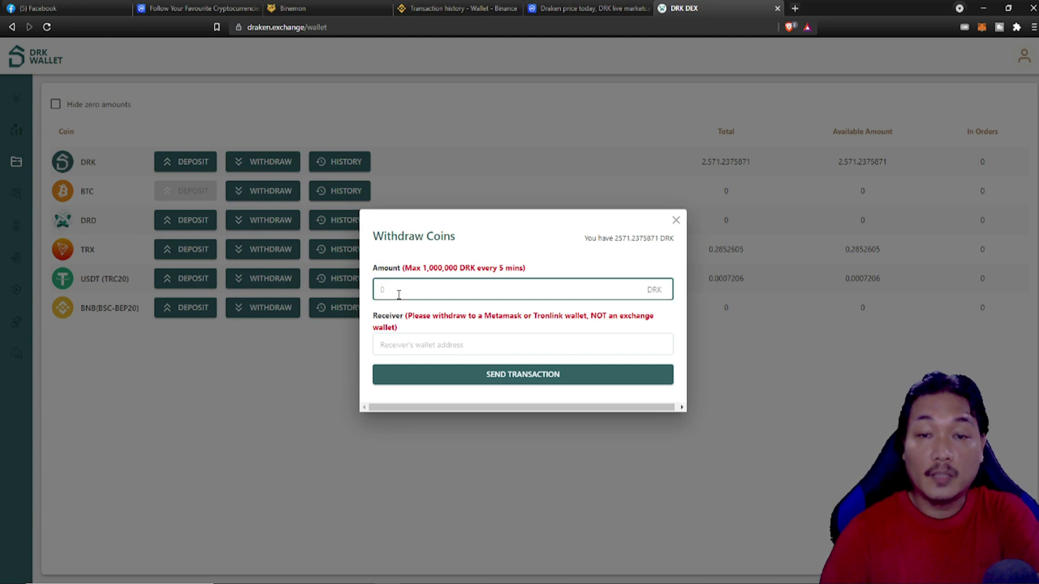
type("2,571")
left_click(610, 337)
key("ctrl+v")
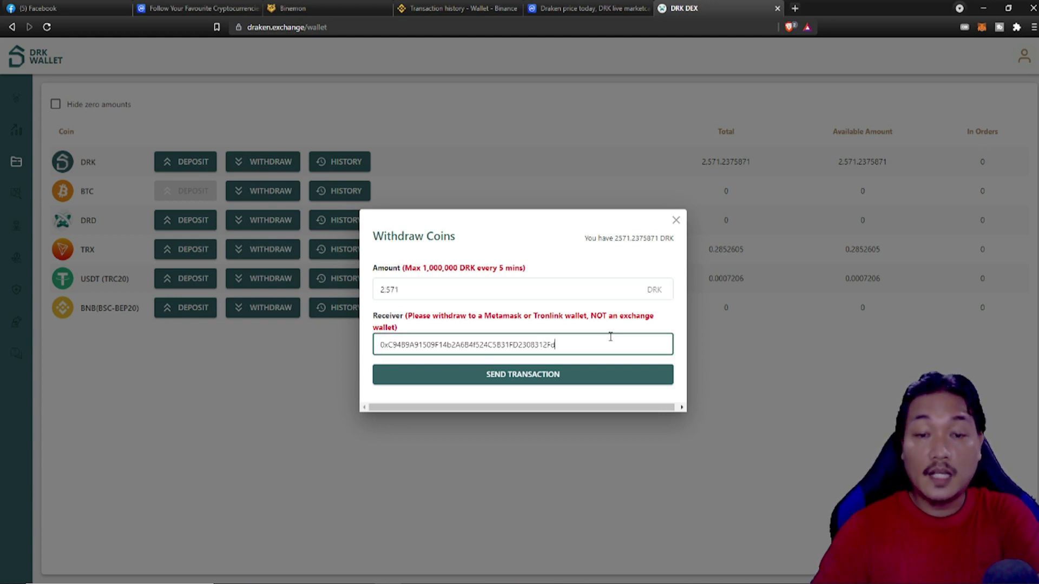
left_click(982, 28)
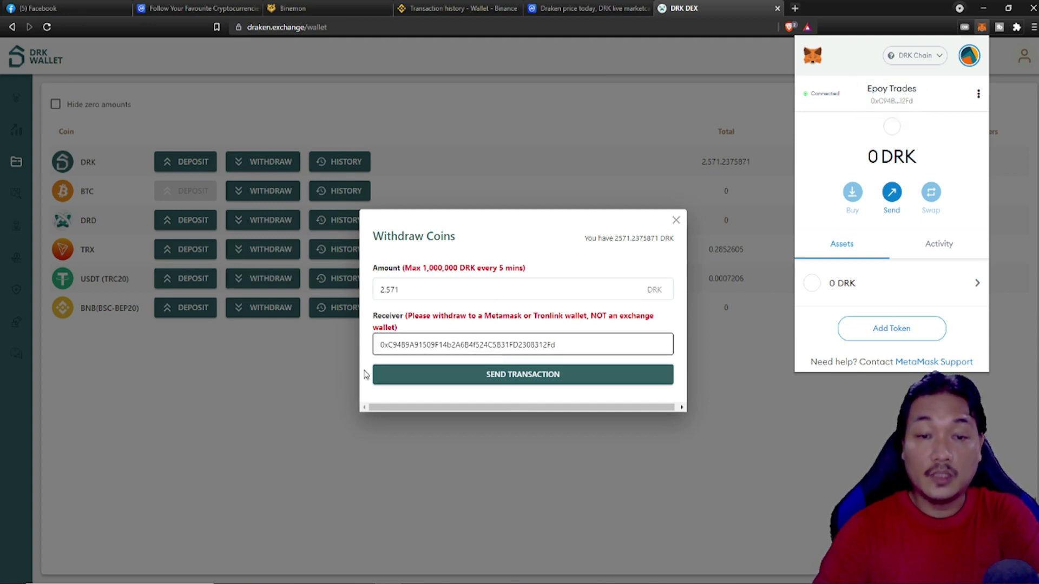
left_click(525, 378)
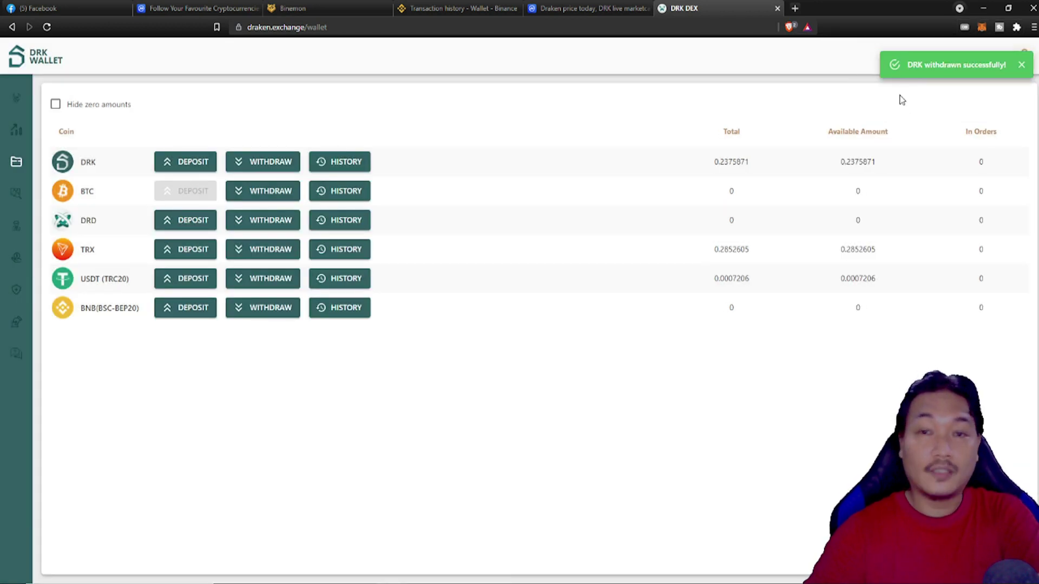
Step: Check the remaining DRK total in the exchange wallet and open MetaMask to verify the transfer
left_click_drag(712, 162, 765, 166)
left_click(765, 166)
left_click(981, 27)
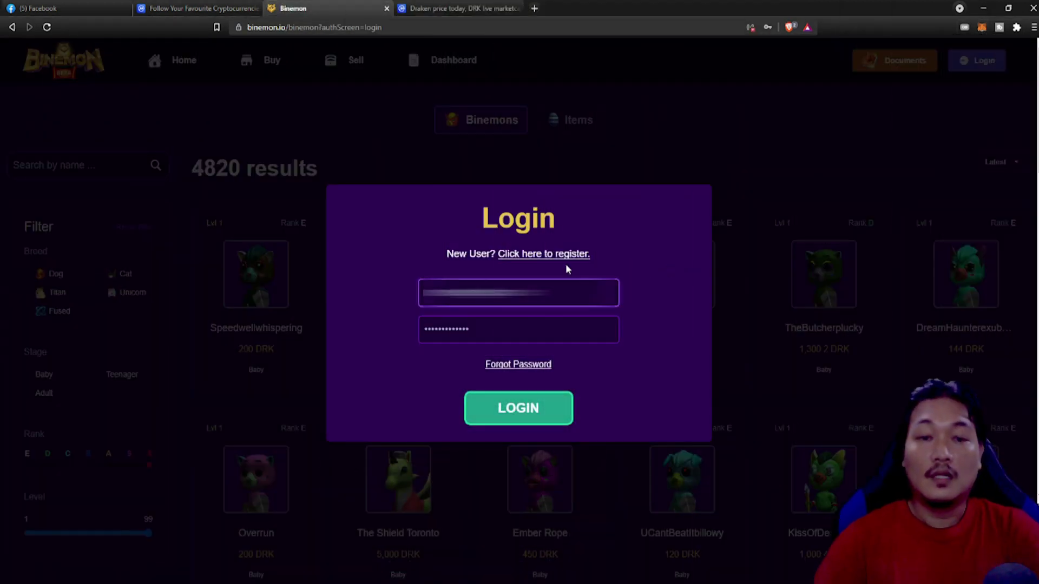
Step: Log in to Binemon with the filled-in credentials, approve the MetaMask request, and open the marketplace's Items listing
left_click(518, 414)
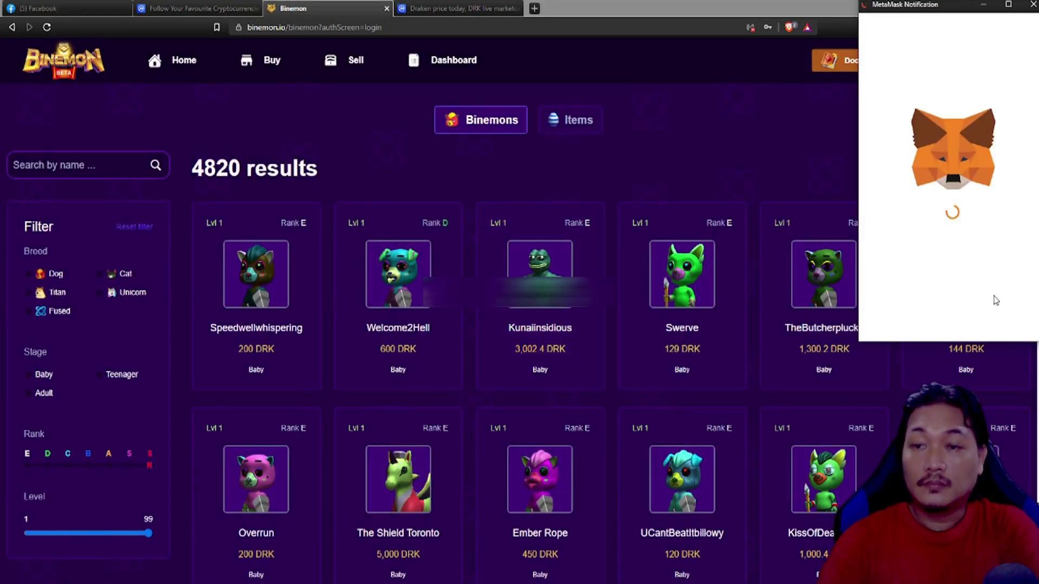
left_click(998, 308)
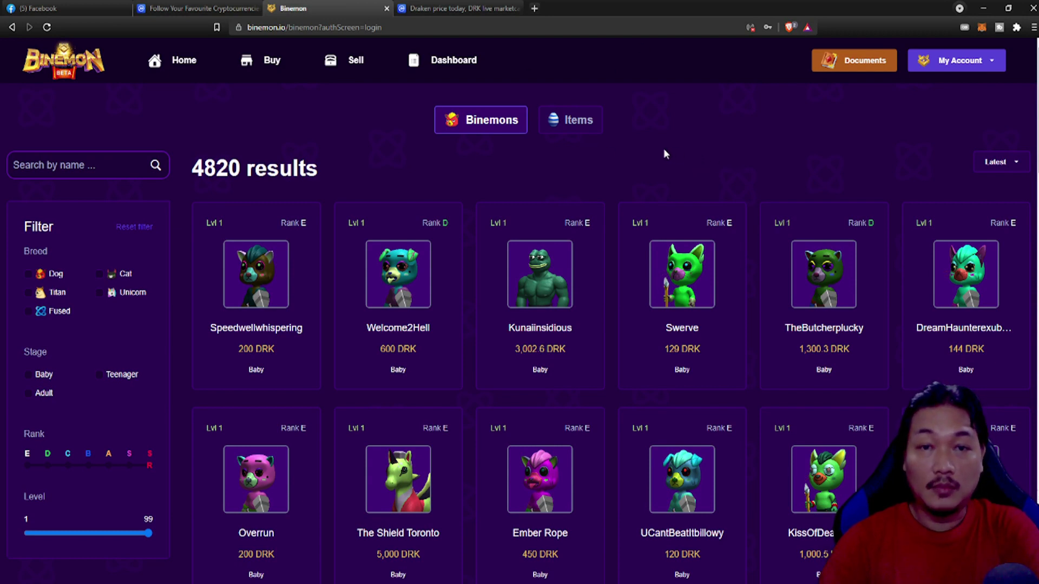
left_click(568, 128)
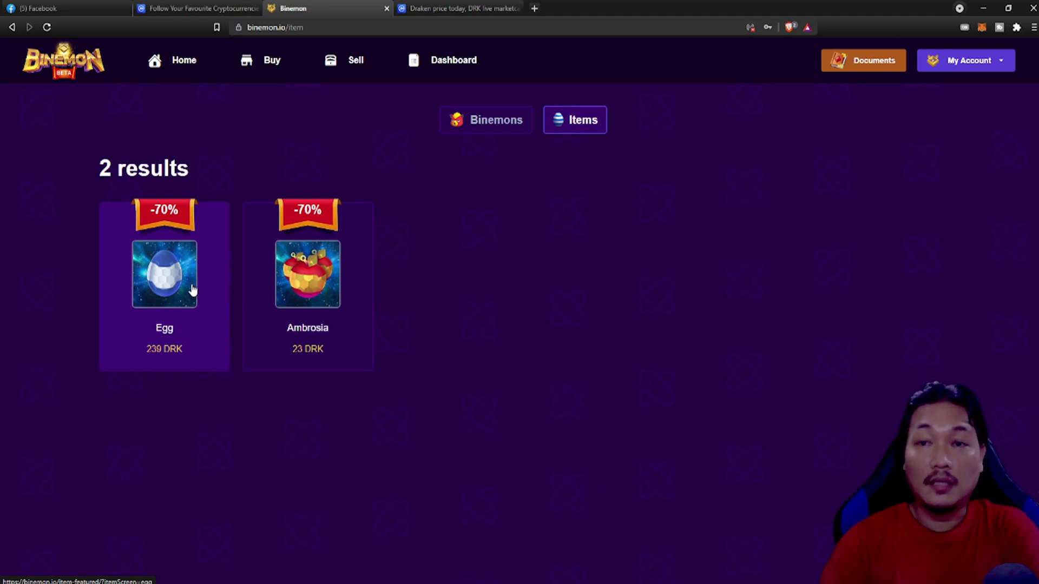
Step: Read the Eggs page of the Binemon documents for the fixed egg price and the discount per batch, then return to the marketplace items
left_click(864, 64)
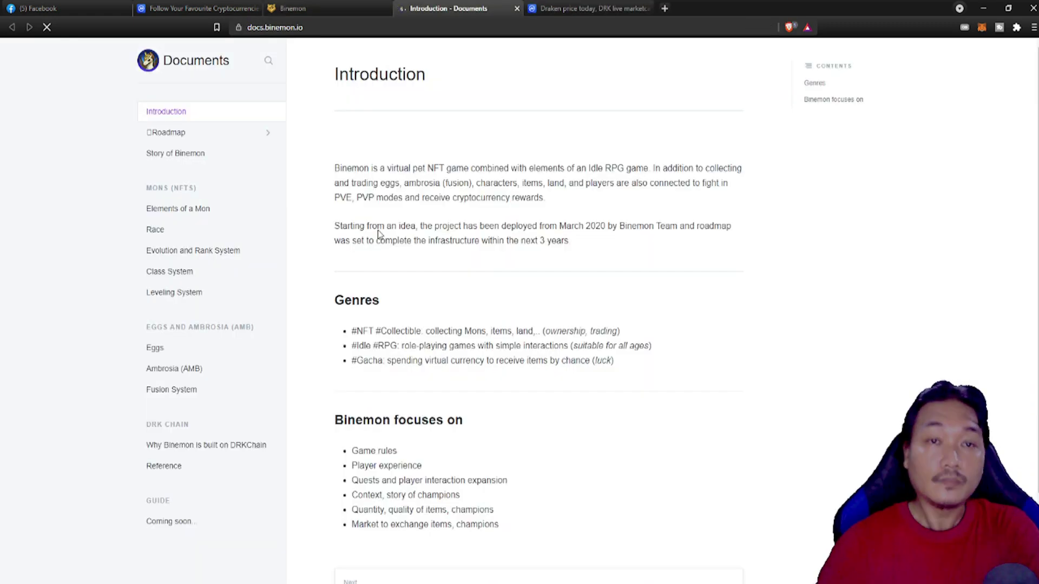
left_click(160, 349)
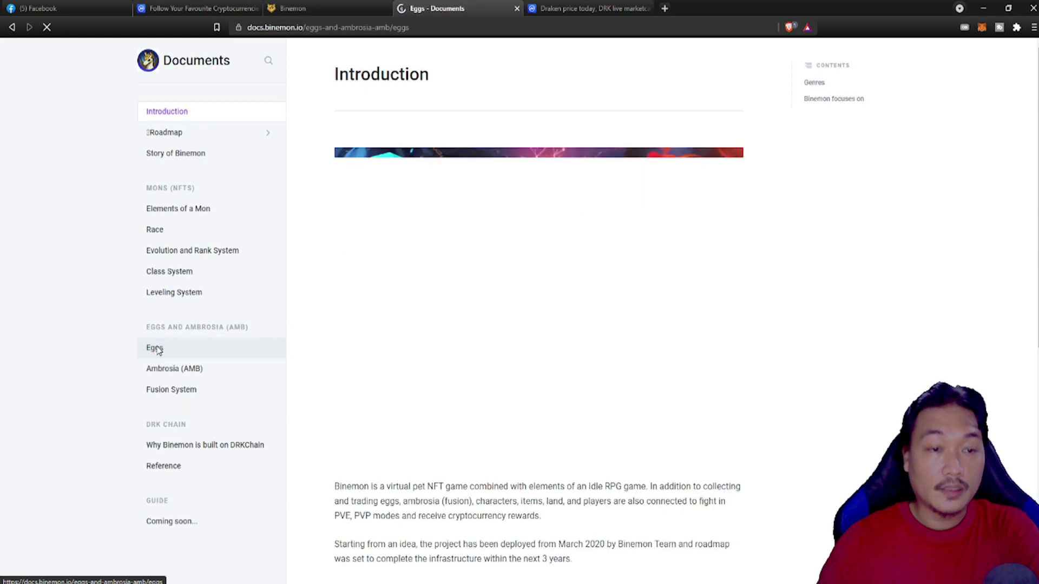
scroll(699, 258, "down", 1)
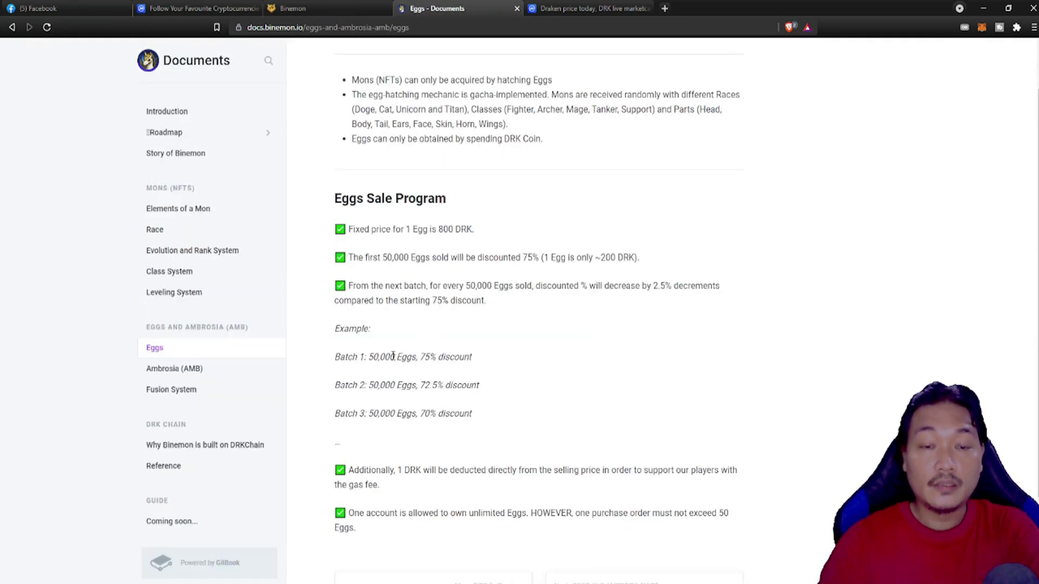
left_click_drag(370, 358, 485, 360)
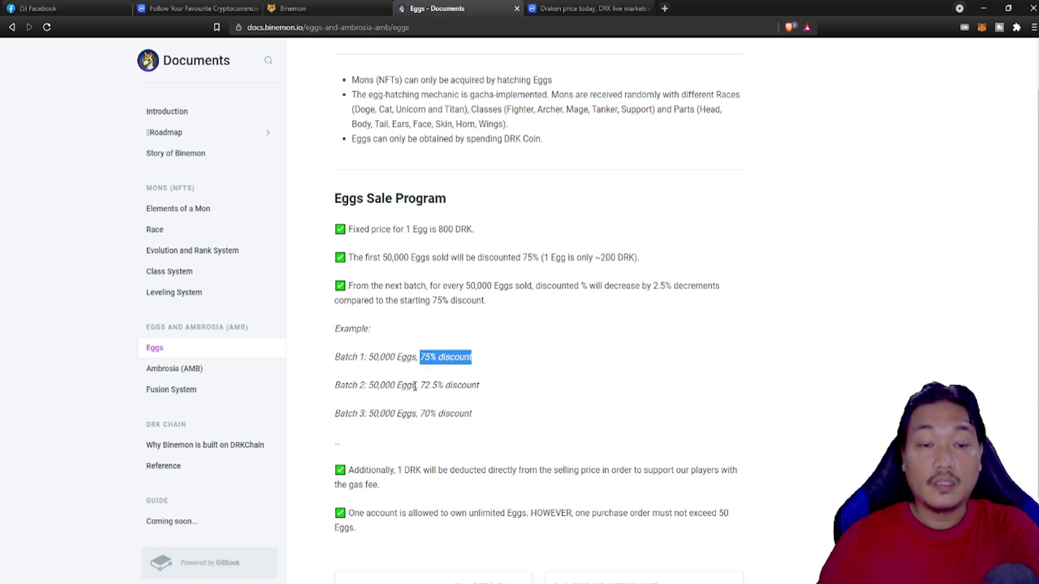
left_click_drag(421, 384, 480, 387)
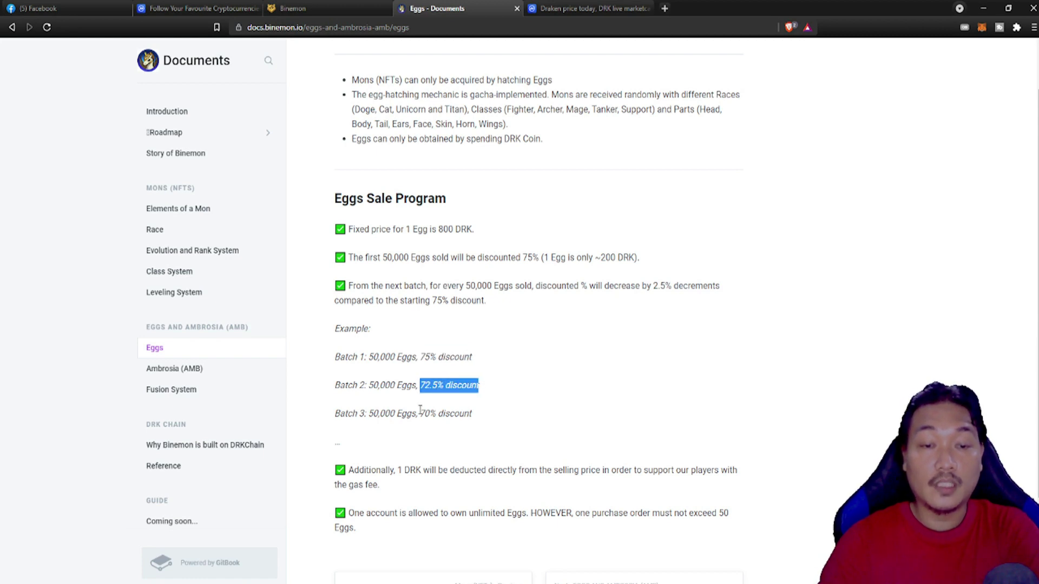
left_click_drag(421, 413, 491, 417)
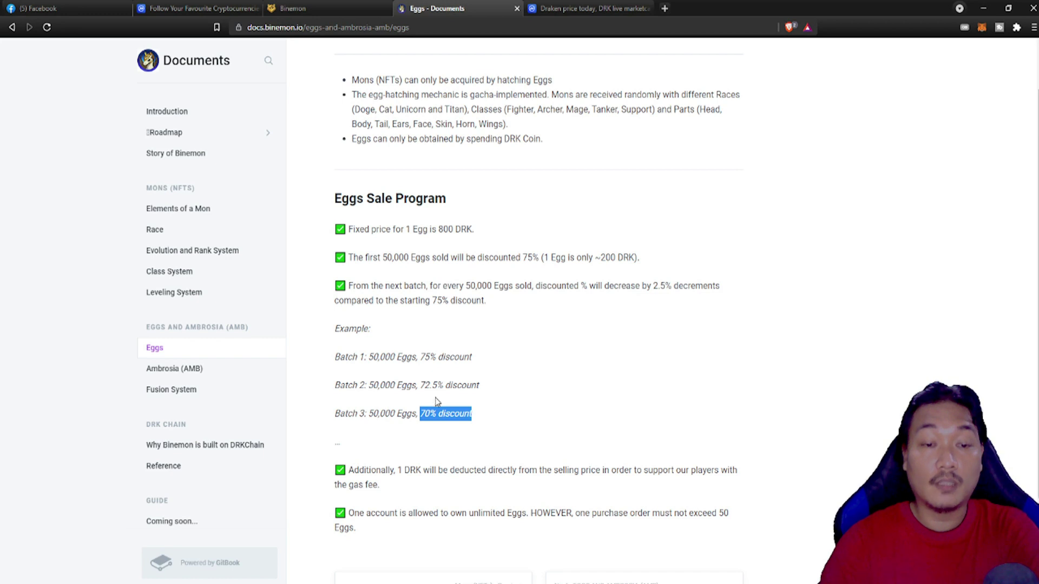
left_click_drag(371, 413, 395, 413)
left_click(387, 412)
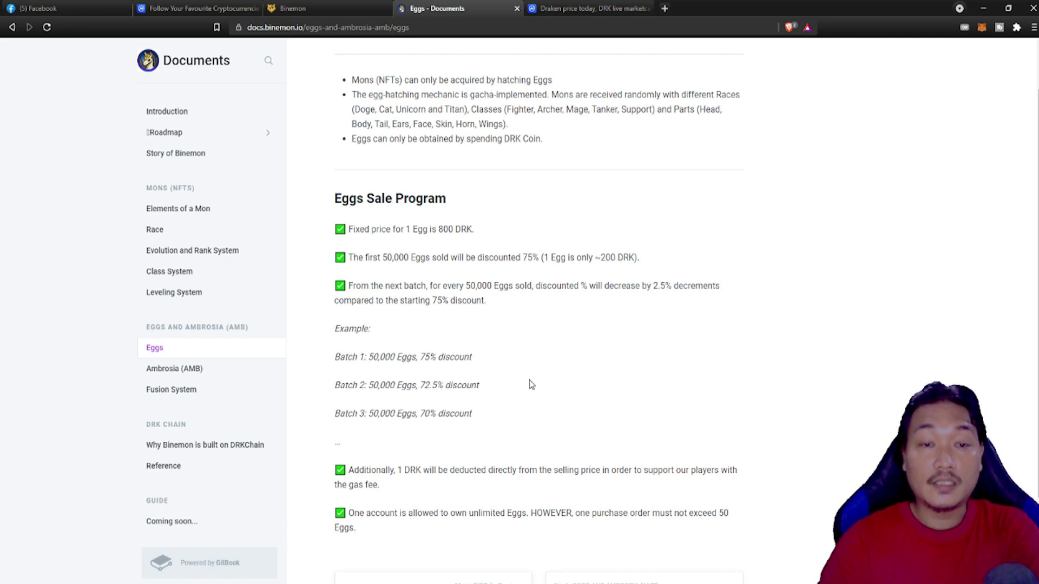
left_click_drag(349, 229, 488, 235)
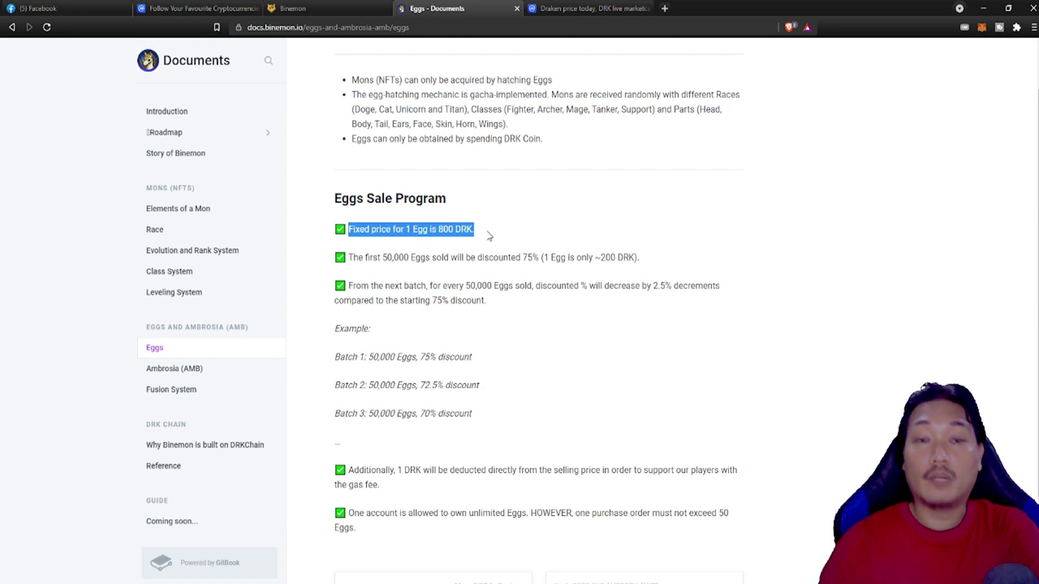
left_click(491, 233)
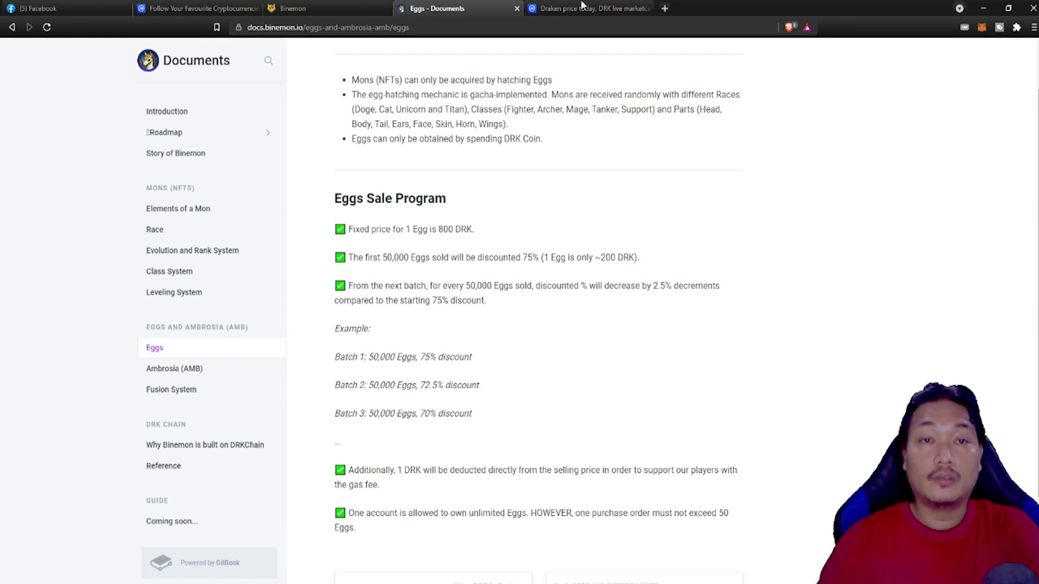
left_click(517, 8)
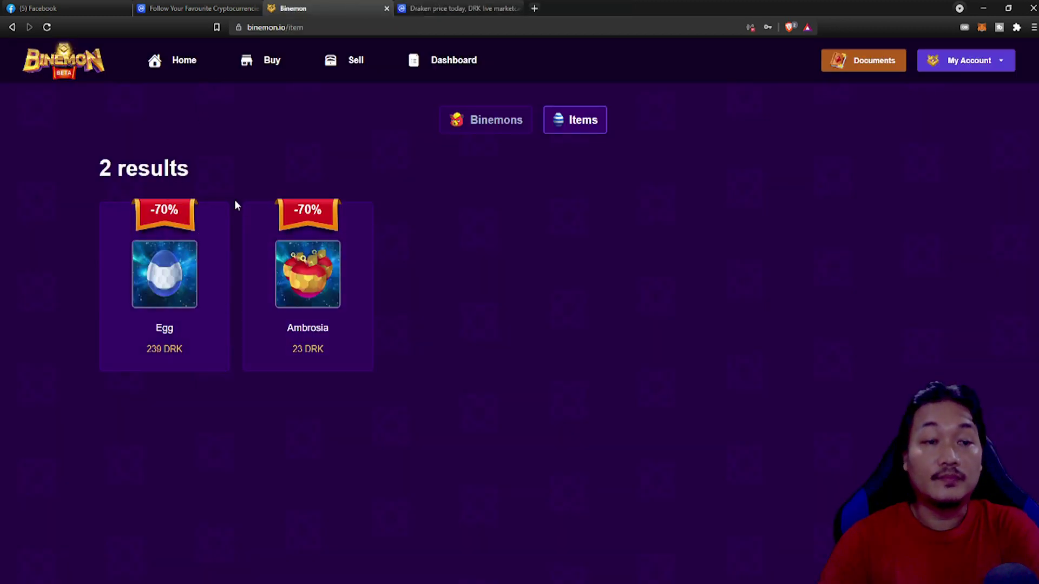